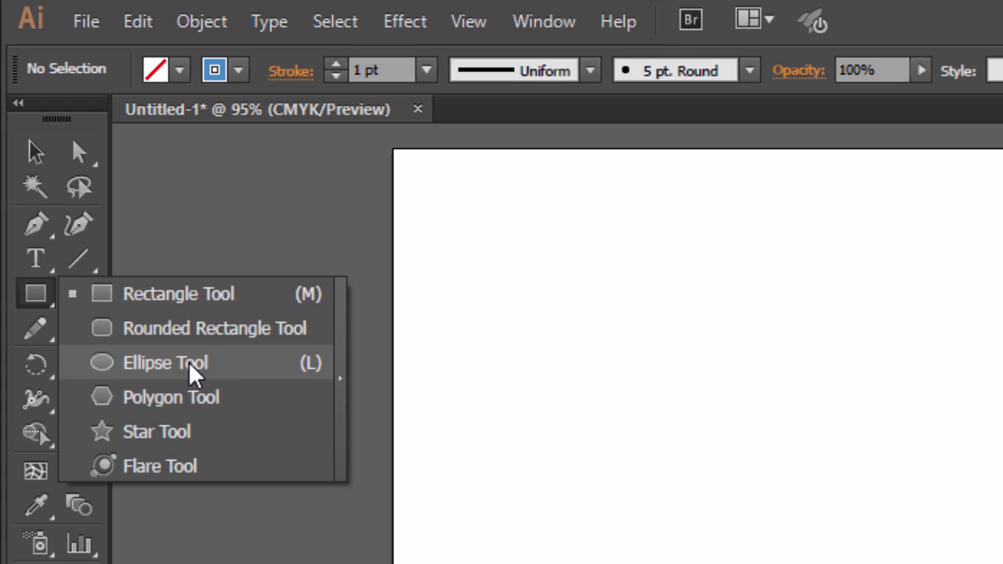
Step: Draw a tall, unfilled rectangle with the blue stroke just left of the artboard's centre
{"action": "left_click", "coordinate": [133, 307]}
{"action": "left_click_drag", "start_coordinate": [626, 334], "coordinate": [712, 422]}
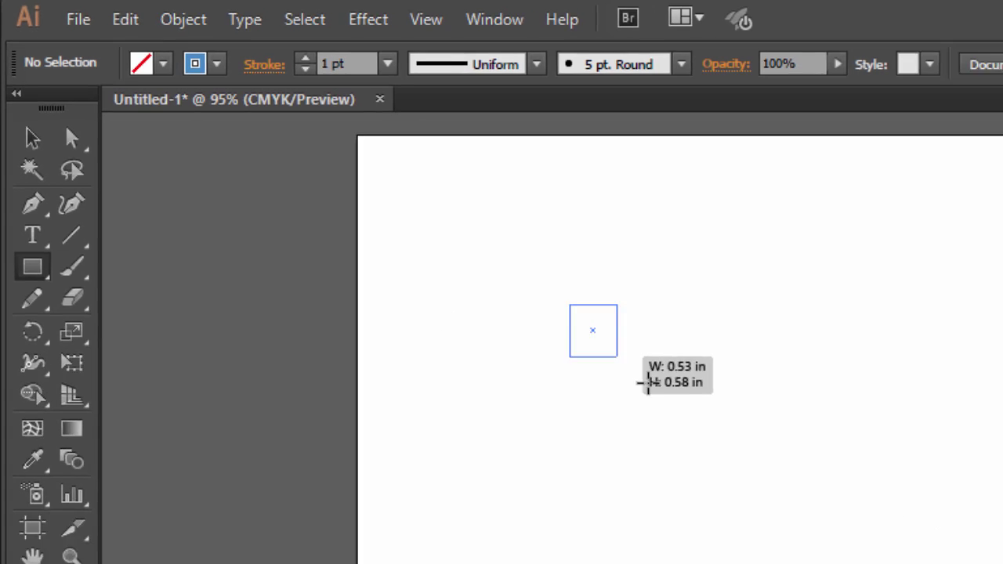
{"action": "left_click_drag", "start_coordinate": [647, 382], "coordinate": [880, 563]}
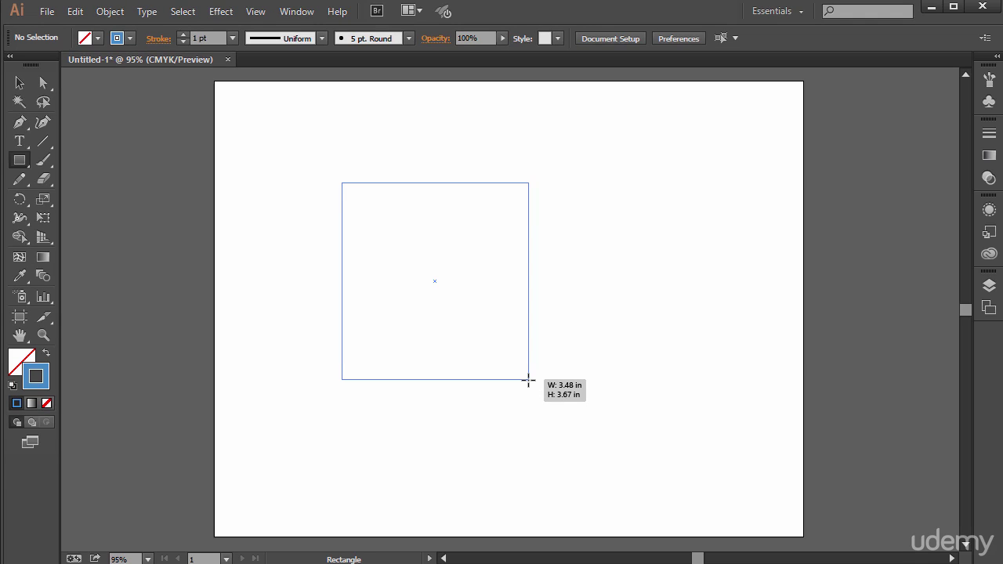
{"action": "left_click_drag", "start_coordinate": [528, 380], "coordinate": [515, 416]}
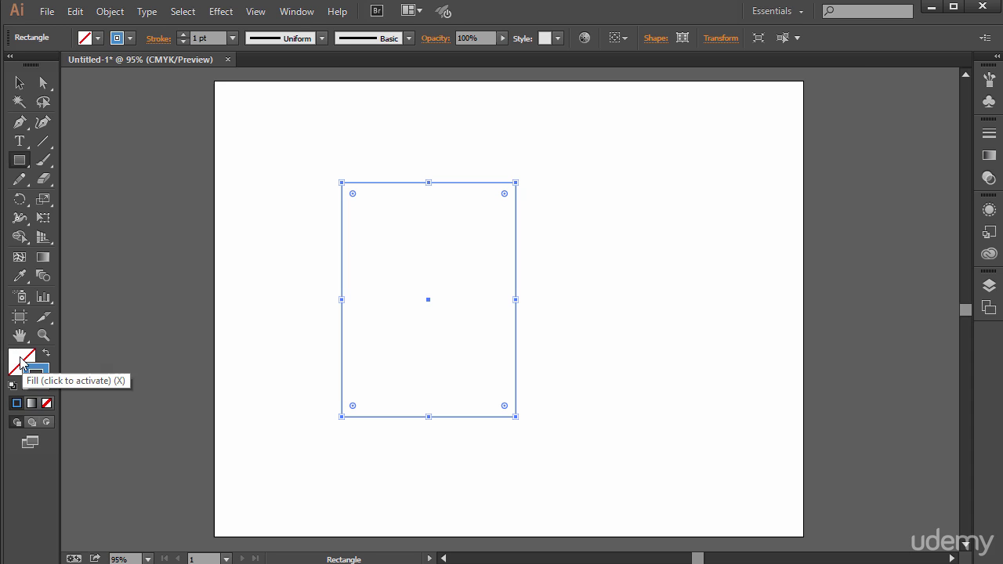
Step: Open the Color panel from the rectangle's fill and stroke, and view the stroke's Color Picker without applying a colour
{"action": "left_click", "coordinate": [21, 361]}
{"action": "left_click", "coordinate": [38, 373]}
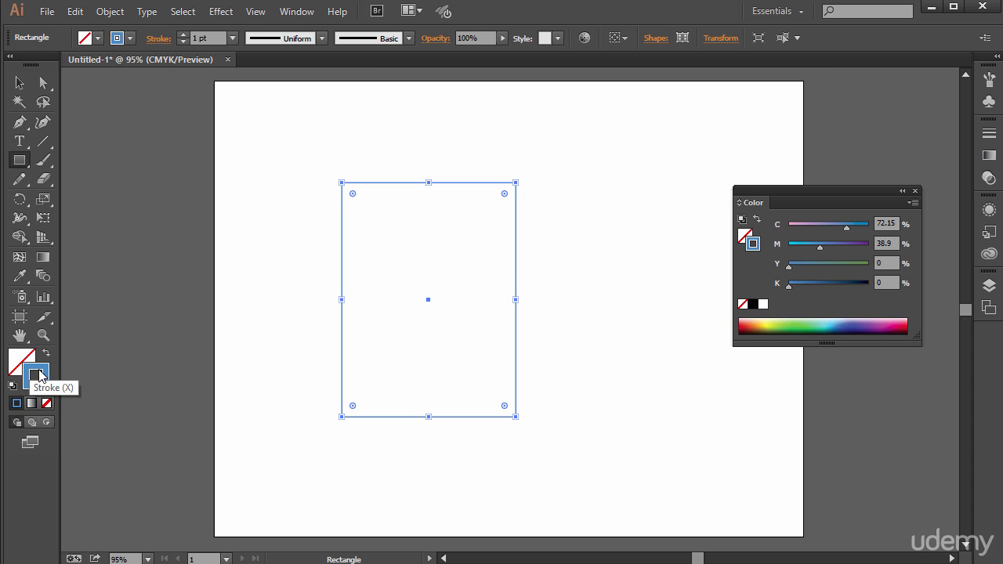
{"action": "double_click", "coordinate": [37, 375]}
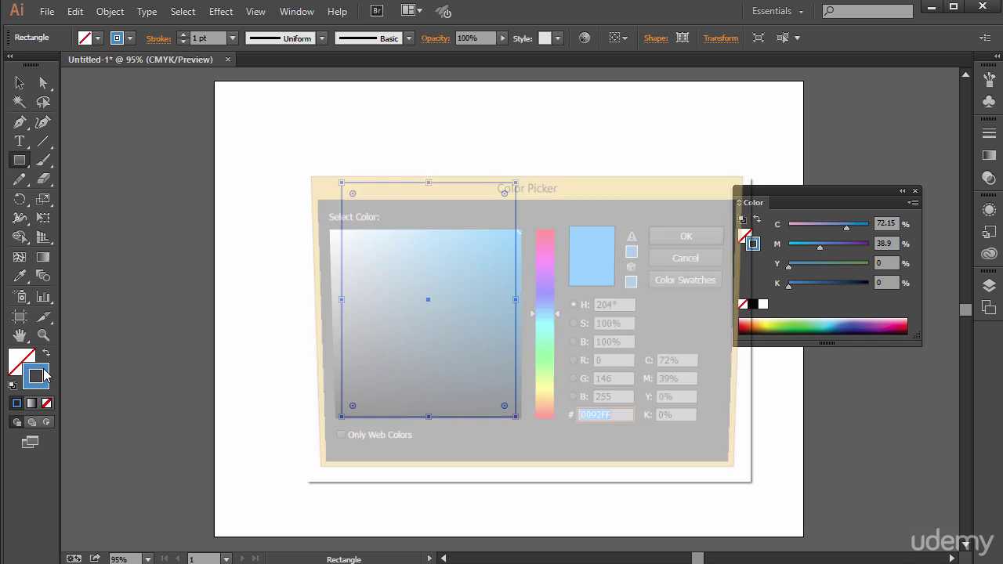
{"action": "left_click", "coordinate": [710, 258]}
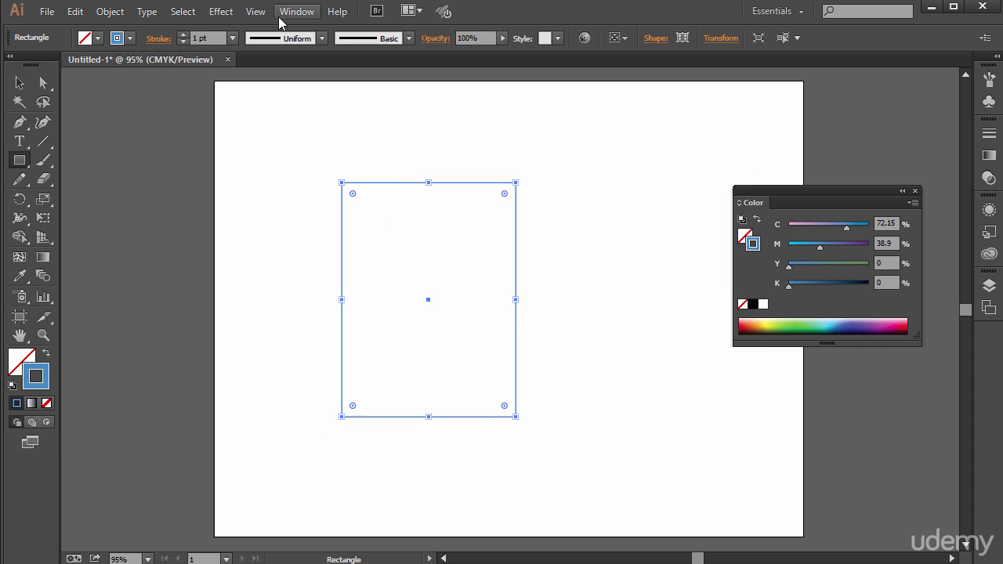
Step: Set the rectangle's stroke weight to 8 pt and look through the available brushes and brush library categories
{"action": "left_click", "coordinate": [232, 37]}
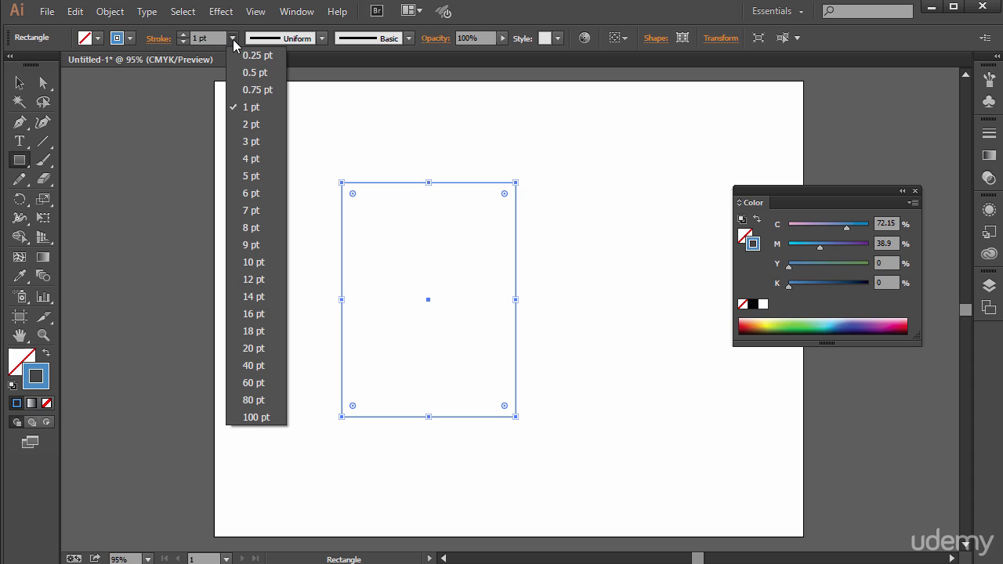
{"action": "left_click", "coordinate": [252, 227]}
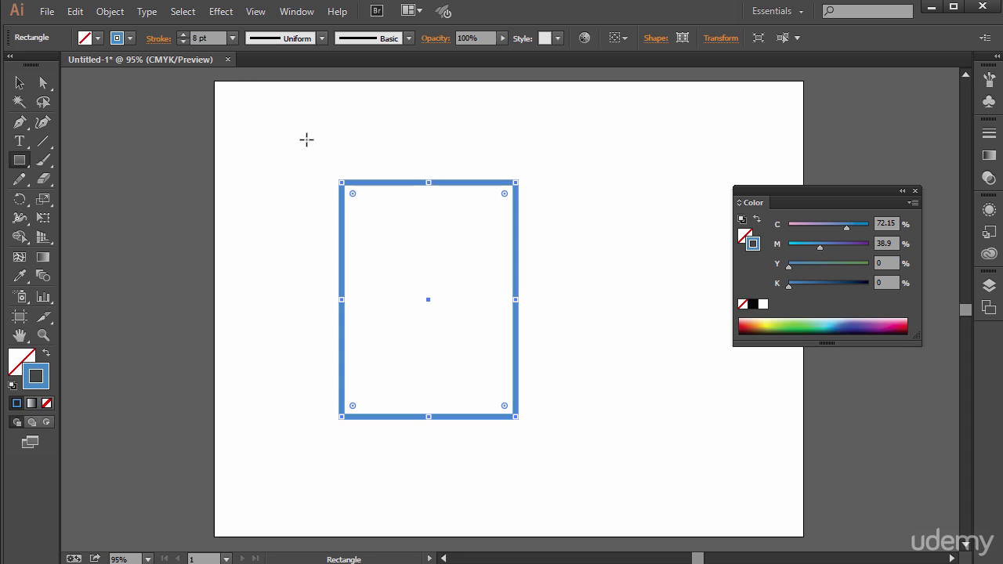
{"action": "left_click", "coordinate": [408, 38]}
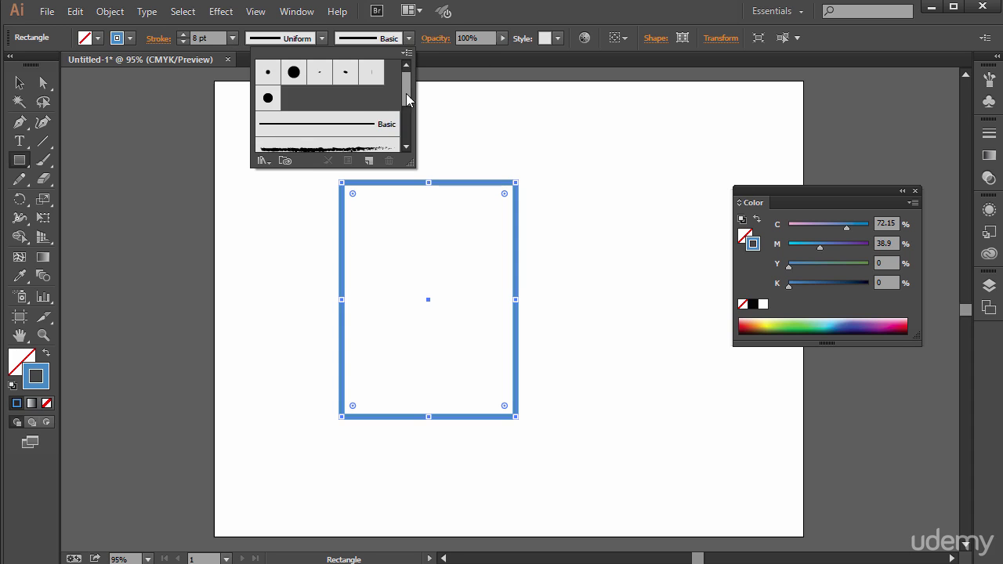
{"action": "scroll", "coordinate": [406, 94], "scroll_direction": "down", "scroll_amount": 2}
{"action": "left_click", "coordinate": [406, 55]}
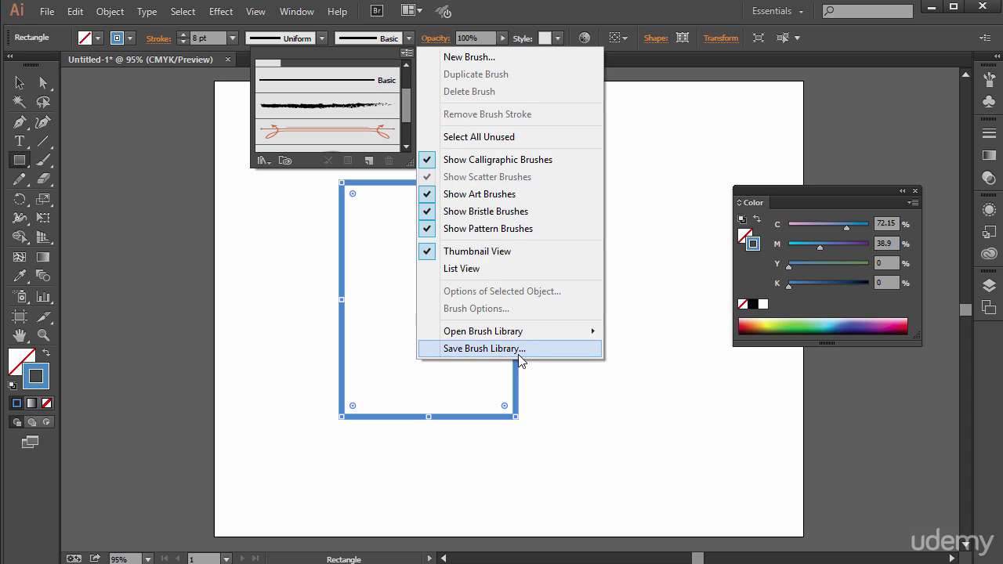
{"action": "mouse_move", "coordinate": [470, 332]}
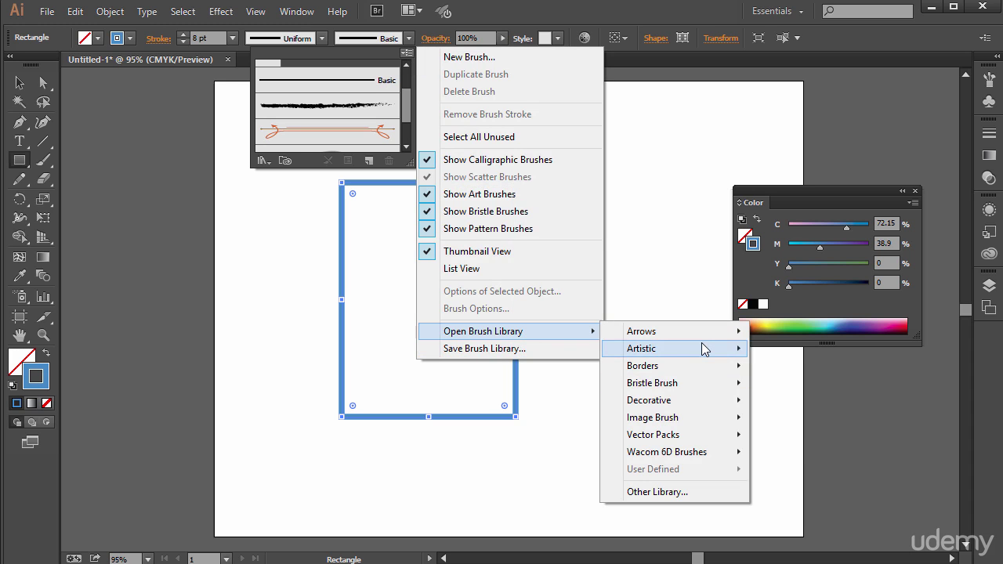
{"action": "left_click", "coordinate": [42, 86]}
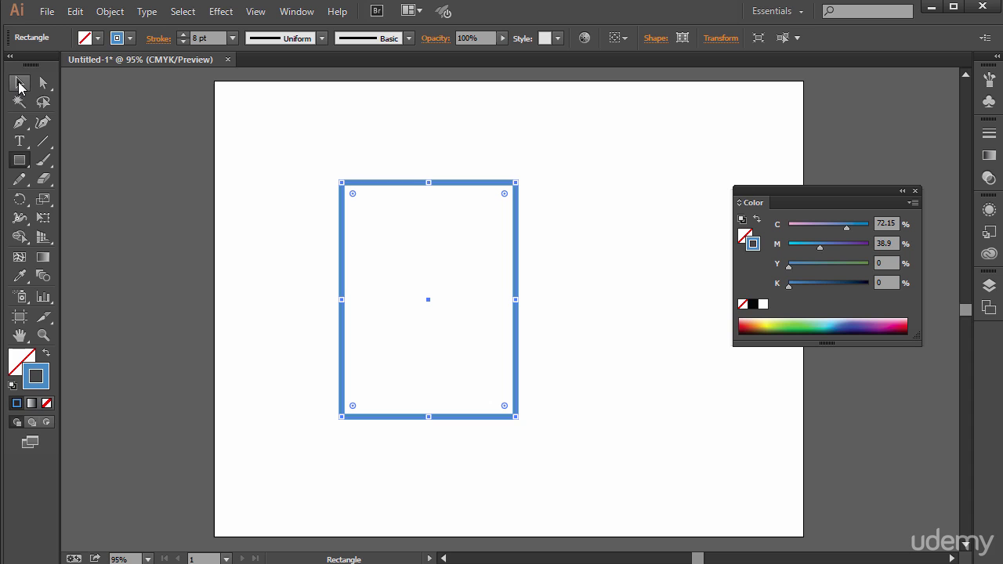
Step: Move the rectangle toward the artboard's centre and widen it slightly on its right side
{"action": "left_click", "coordinate": [20, 86]}
{"action": "left_click_drag", "start_coordinate": [409, 182], "coordinate": [466, 191]}
{"action": "mouse_move", "coordinate": [574, 191]}
{"action": "left_mouse_down"}
{"action": "mouse_move", "coordinate": [629, 177]}
{"action": "mouse_move", "coordinate": [642, 185]}
{"action": "mouse_move", "coordinate": [606, 145]}
{"action": "mouse_move", "coordinate": [598, 177]}
{"action": "mouse_move", "coordinate": [610, 166]}
{"action": "mouse_move", "coordinate": [557, 201]}
{"action": "mouse_move", "coordinate": [588, 184]}
{"action": "mouse_move", "coordinate": [577, 207]}
{"action": "mouse_move", "coordinate": [589, 191]}
{"action": "left_mouse_up"}
Step: Move the rectangle's top-left anchor to about X 4.04, Y 2.89 in and its bottom-right anchor to about X 6.23, Y 5.63 in
{"action": "left_click", "coordinate": [45, 84]}
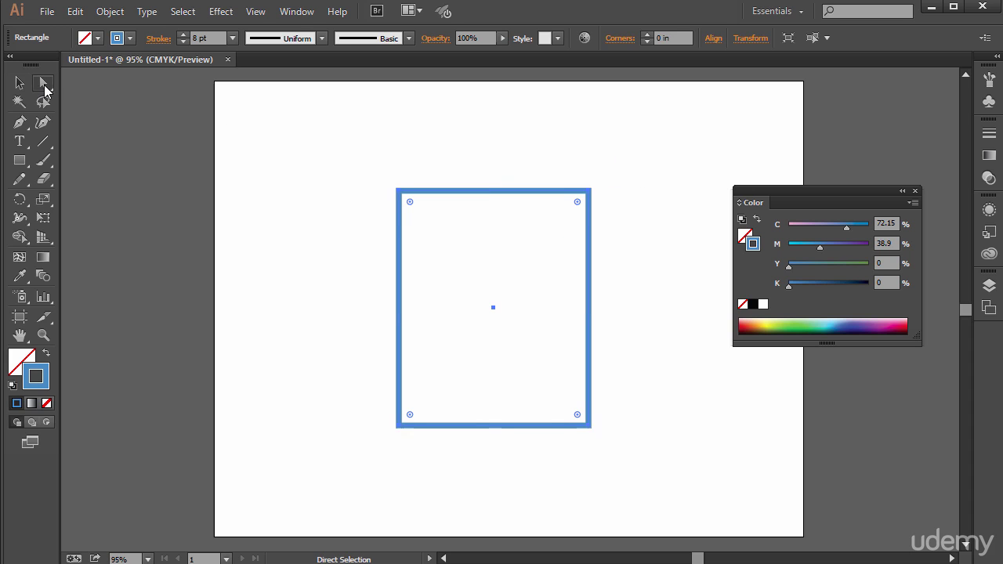
{"action": "left_click", "coordinate": [310, 122]}
{"action": "left_click_drag", "start_coordinate": [399, 191], "coordinate": [430, 237]}
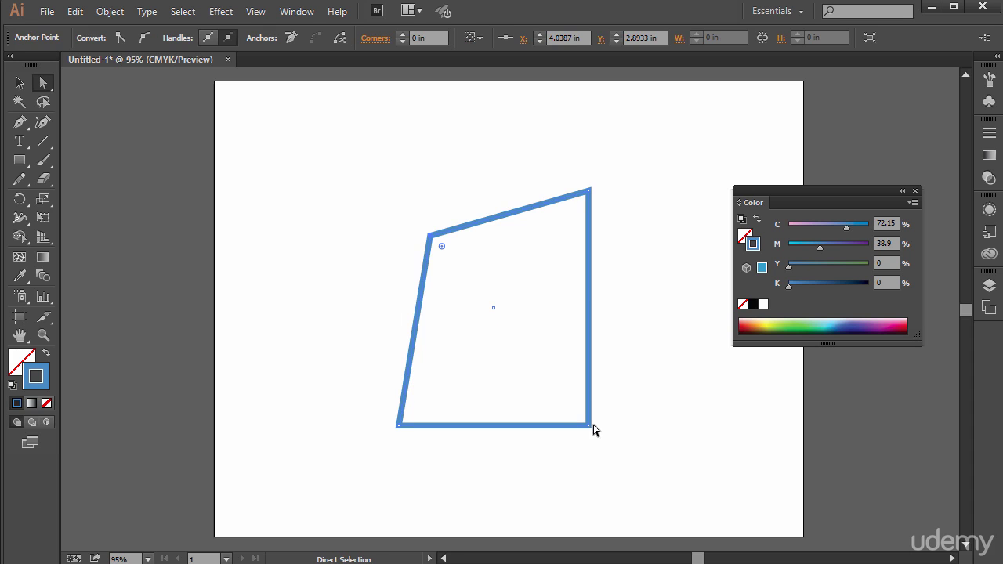
{"action": "left_click_drag", "start_coordinate": [590, 425], "coordinate": [548, 382]}
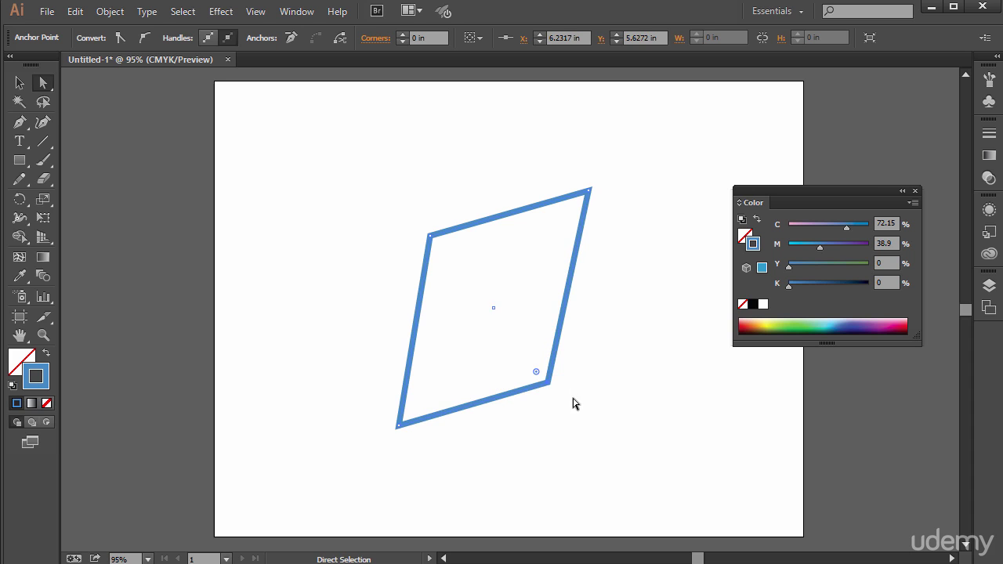
Step: Replace the distorted shape with a rounded rectangle in the artboard's centre and round its corners to their maximum radius
{"action": "left_click", "coordinate": [619, 428]}
{"action": "left_click_drag", "start_coordinate": [19, 160], "coordinate": [82, 179]}
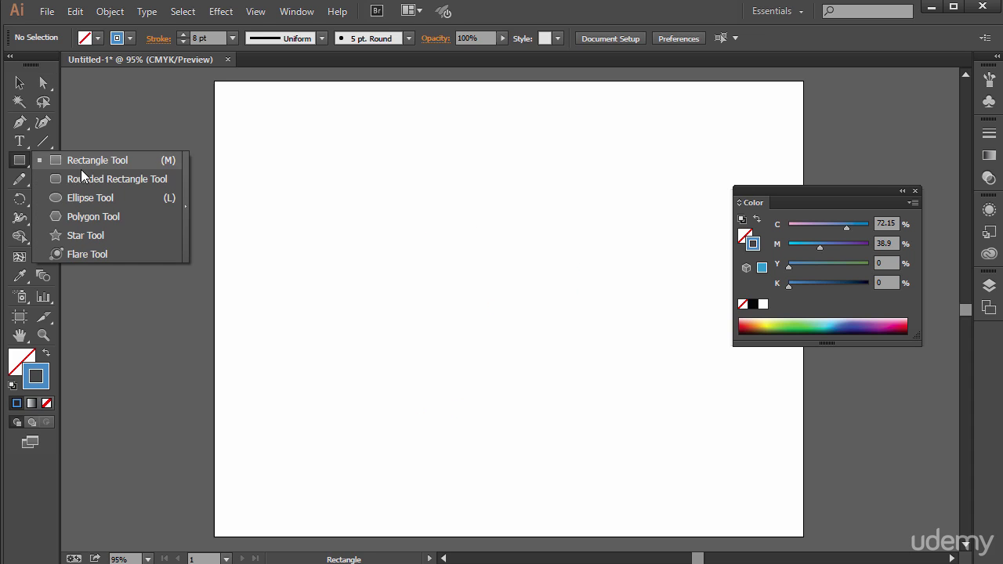
{"action": "left_click_drag", "start_coordinate": [358, 174], "coordinate": [631, 414]}
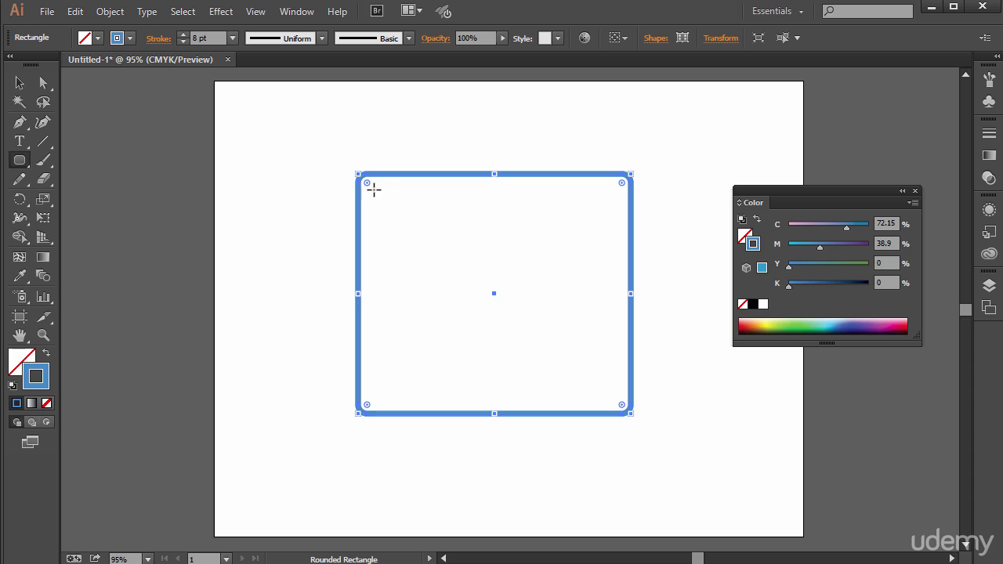
{"action": "left_click_drag", "start_coordinate": [367, 183], "coordinate": [492, 320]}
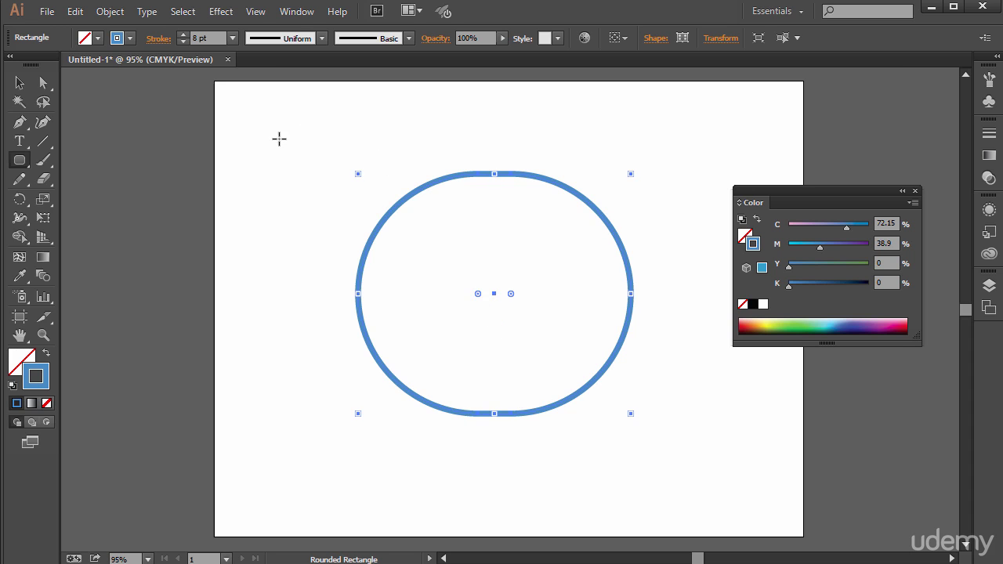
Step: Draw three rounded squares in the artboard's upper-left, upper-right and lower-left areas, rounding the last two fully into circles
{"action": "left_click_drag", "start_coordinate": [278, 138], "coordinate": [473, 333]}
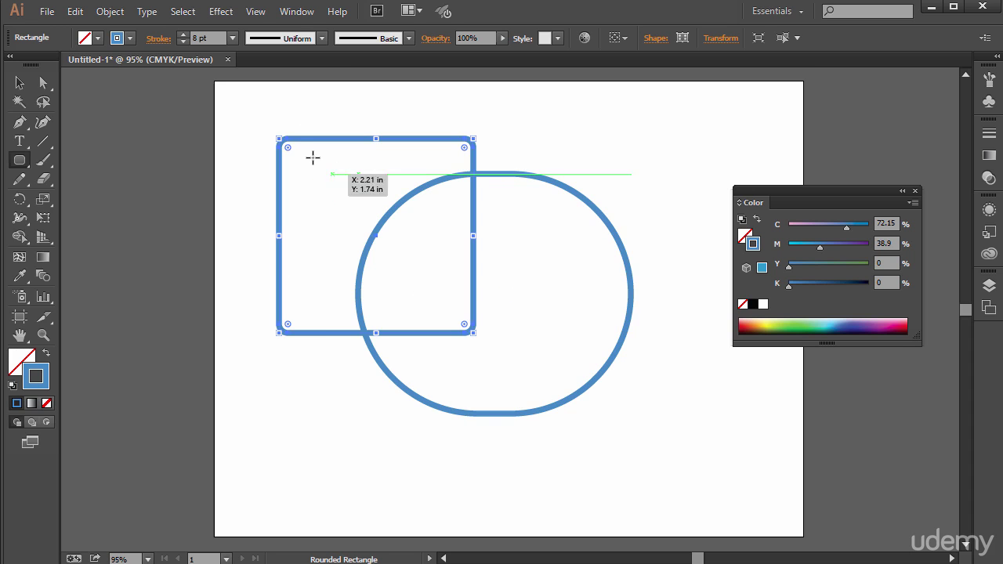
{"action": "mouse_move", "coordinate": [287, 147]}
{"action": "left_mouse_down"}
{"action": "mouse_move", "coordinate": [305, 168]}
{"action": "mouse_move", "coordinate": [278, 140]}
{"action": "left_mouse_up"}
{"action": "left_click_drag", "start_coordinate": [532, 132], "coordinate": [739, 340]}
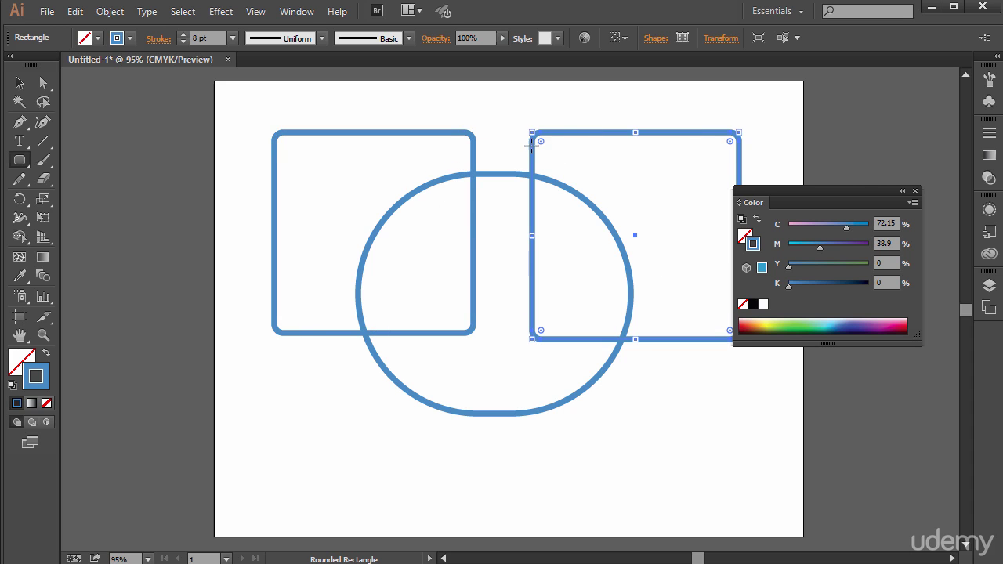
{"action": "mouse_move", "coordinate": [541, 144]}
{"action": "left_mouse_down"}
{"action": "mouse_move", "coordinate": [653, 272]}
{"action": "mouse_move", "coordinate": [645, 280]}
{"action": "left_mouse_up"}
{"action": "left_click_drag", "start_coordinate": [292, 362], "coordinate": [421, 488]}
{"action": "left_click_drag", "start_coordinate": [300, 370], "coordinate": [361, 449]}
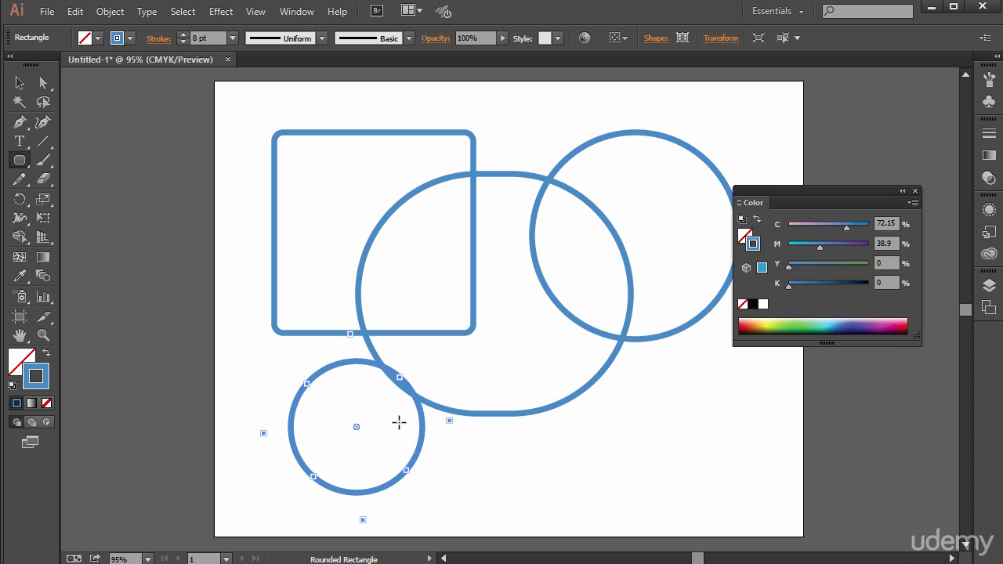
Step: Draw a rectangle about 3.06 by 2.98 in at the artboard's lower right and round its corners to about 1.05 in
{"action": "left_click_drag", "start_coordinate": [22, 168], "coordinate": [63, 163]}
{"action": "mouse_move", "coordinate": [705, 492]}
{"action": "left_mouse_down"}
{"action": "mouse_move", "coordinate": [542, 333]}
{"action": "mouse_move", "coordinate": [631, 430]}
{"action": "mouse_move", "coordinate": [590, 385]}
{"action": "mouse_move", "coordinate": [599, 396]}
{"action": "left_mouse_up"}
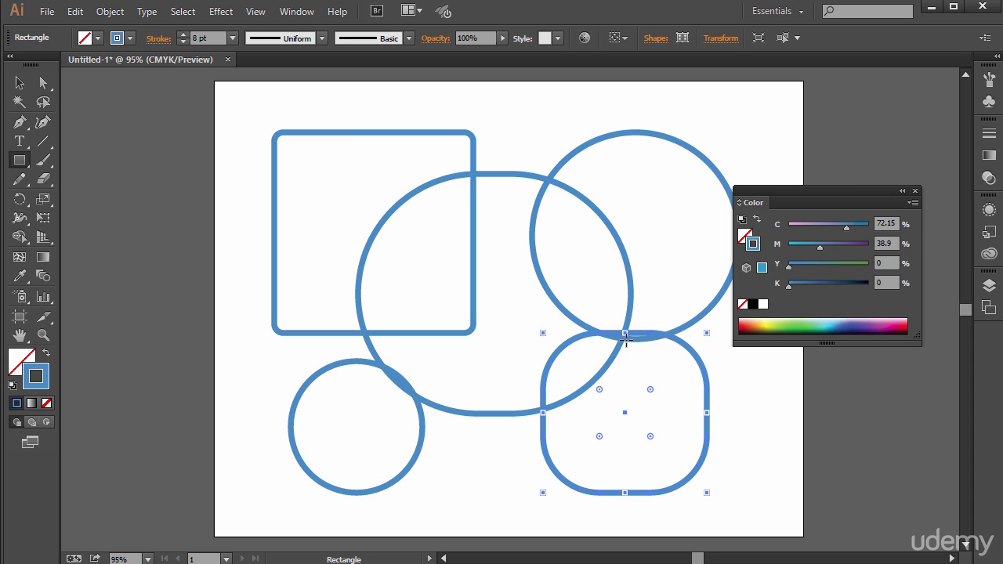
Step: Unlink the lower-right rectangle's corner radii and set both top corners to 0.8 in, bottom-left to 0.2 in and bottom-right to 1.1 in
{"action": "left_click", "coordinate": [654, 38]}
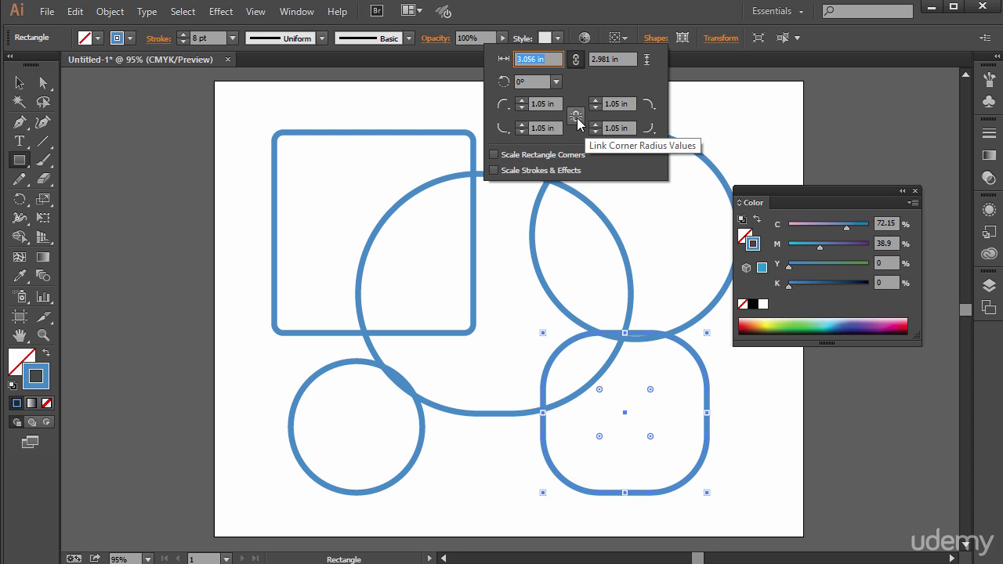
{"action": "left_click", "coordinate": [576, 118]}
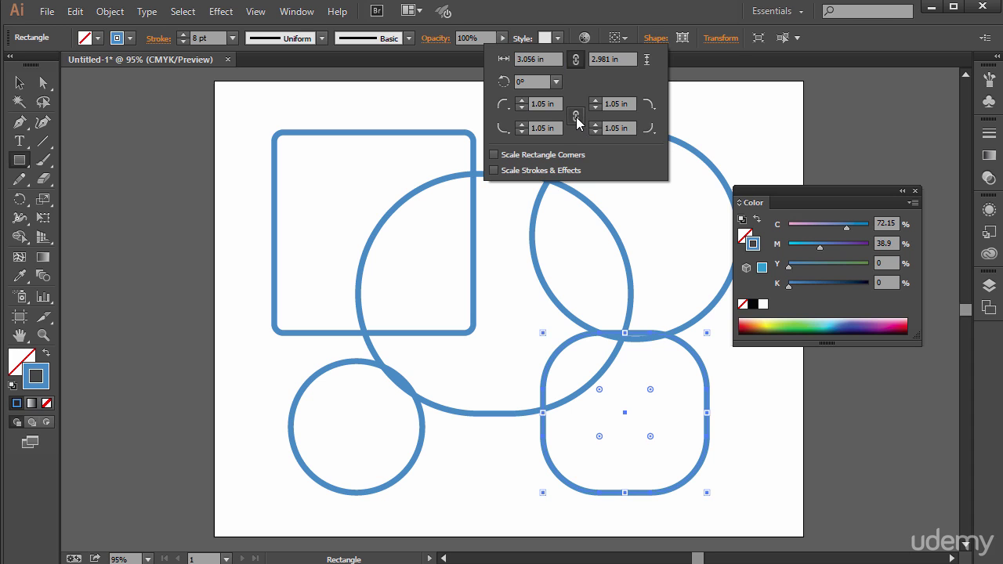
{"action": "left_click", "coordinate": [522, 101]}
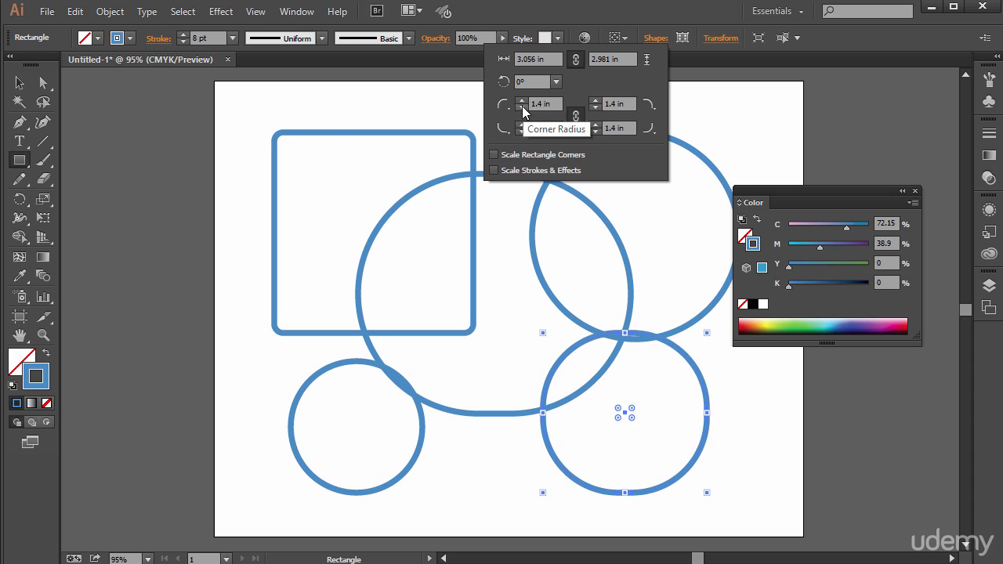
{"action": "left_click", "coordinate": [521, 108]}
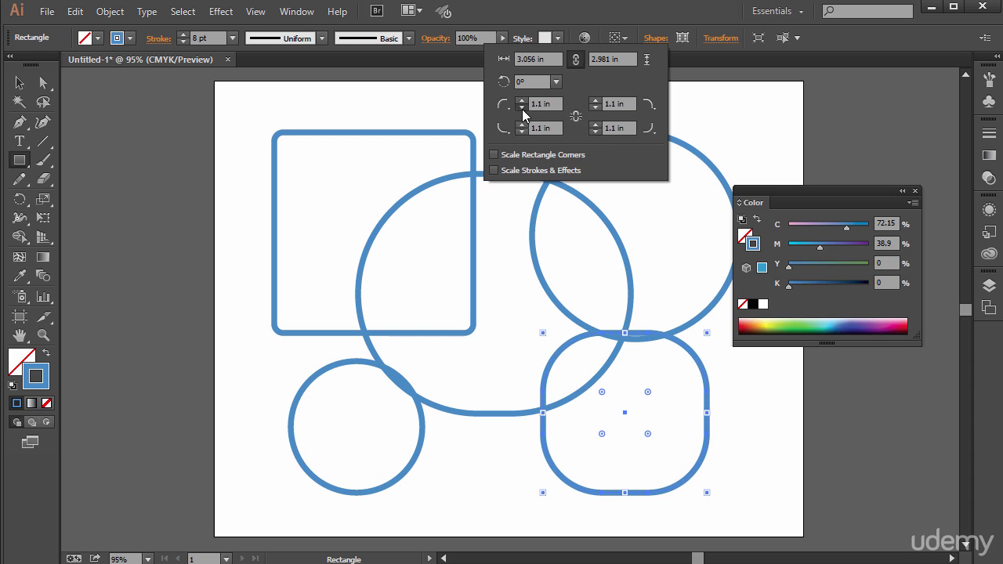
{"action": "left_click", "coordinate": [521, 109]}
{"action": "left_click", "coordinate": [597, 109]}
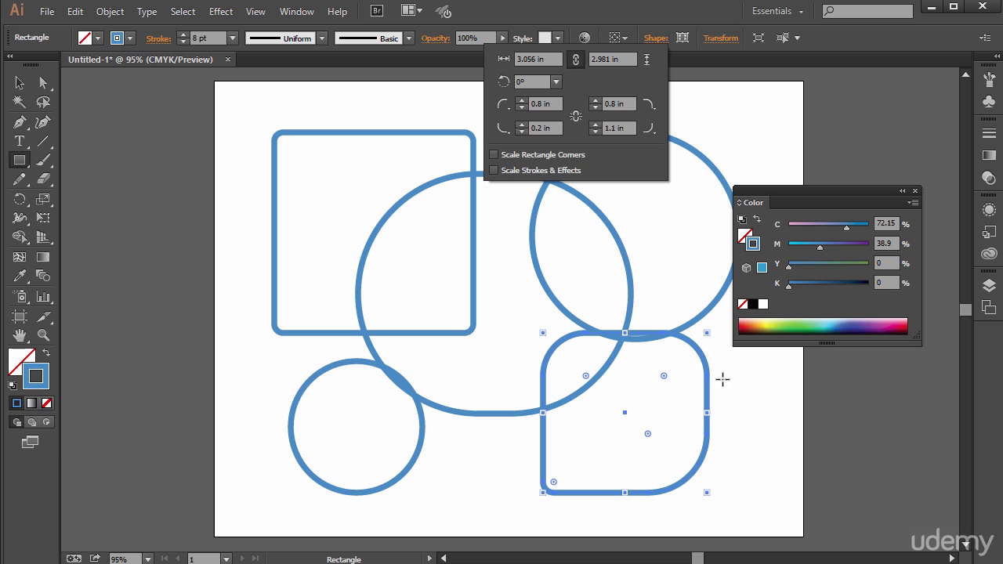
Step: Delete all the shapes from the artboard and close the Color panel
{"action": "left_click", "coordinate": [19, 83]}
{"action": "left_click", "coordinate": [752, 414]}
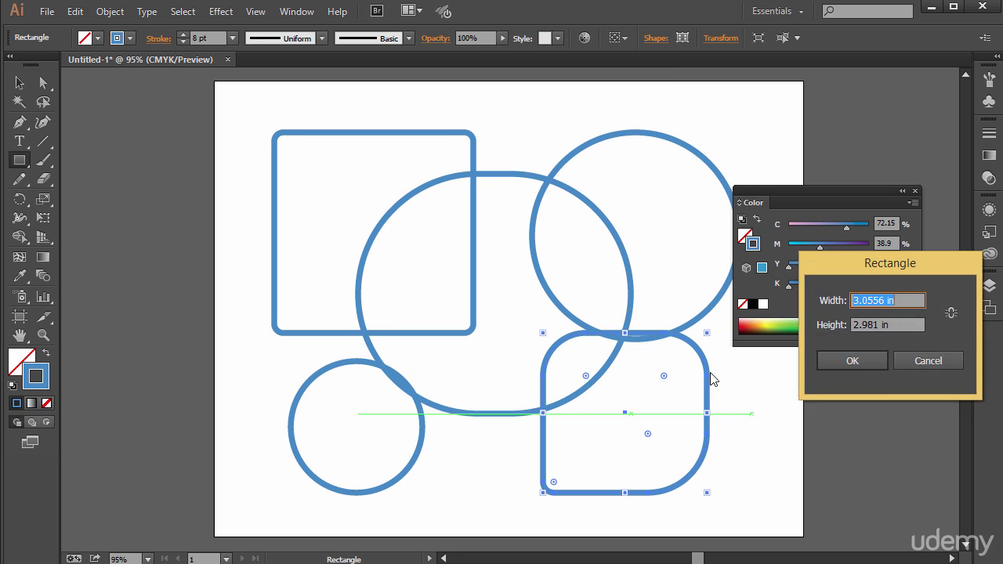
{"action": "left_click", "coordinate": [940, 363]}
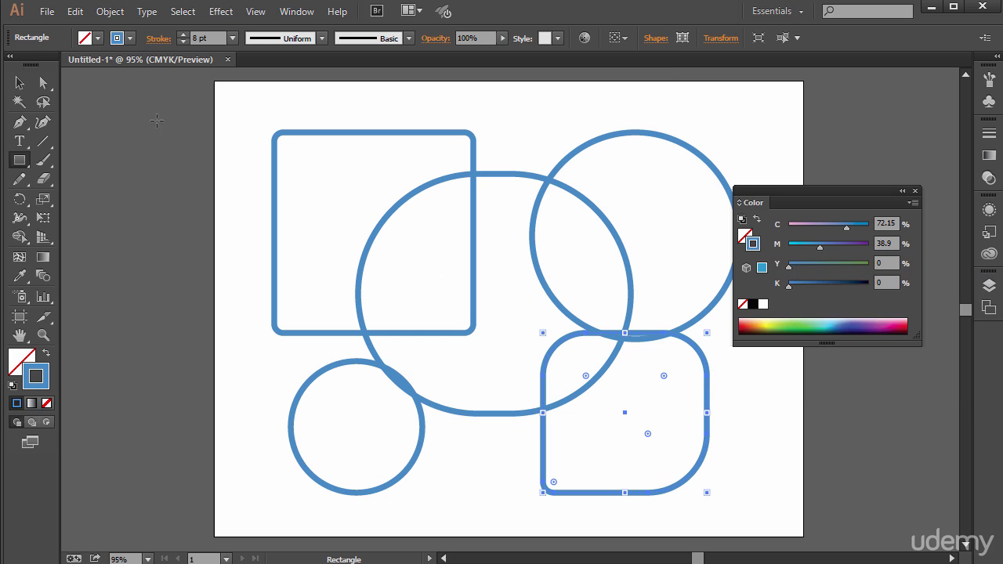
{"action": "left_click", "coordinate": [21, 83]}
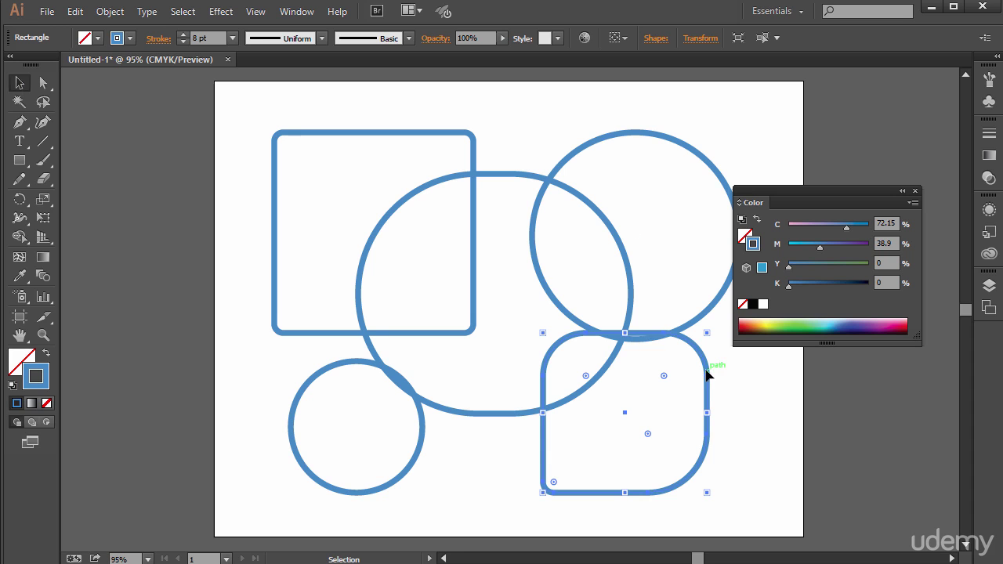
{"action": "left_click_drag", "start_coordinate": [707, 375], "coordinate": [766, 379]}
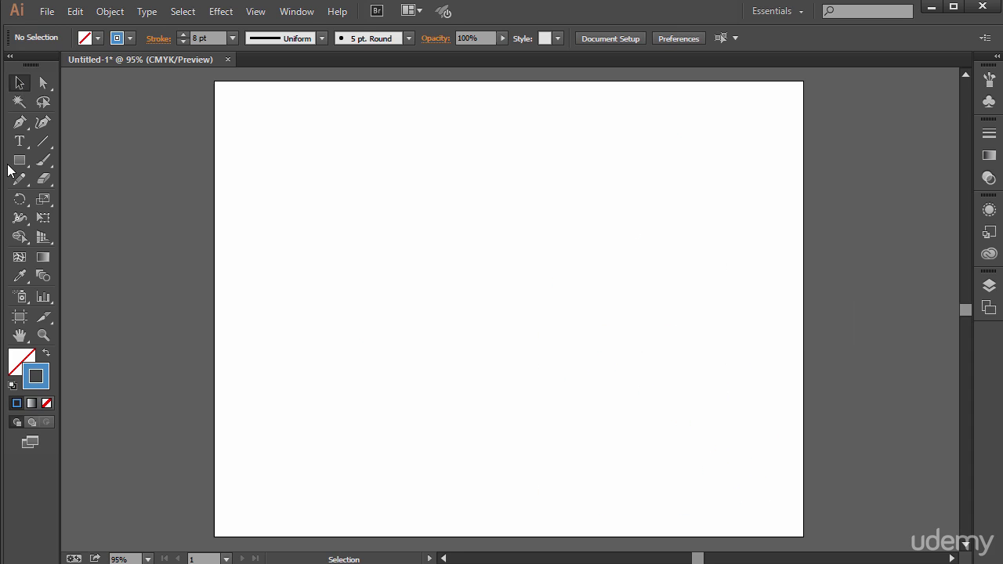
Step: Draw a wide ellipse in the artboard's middle and three circles at its left, lower right and upper right with the Ellipse tool
{"action": "left_click", "coordinate": [19, 160]}
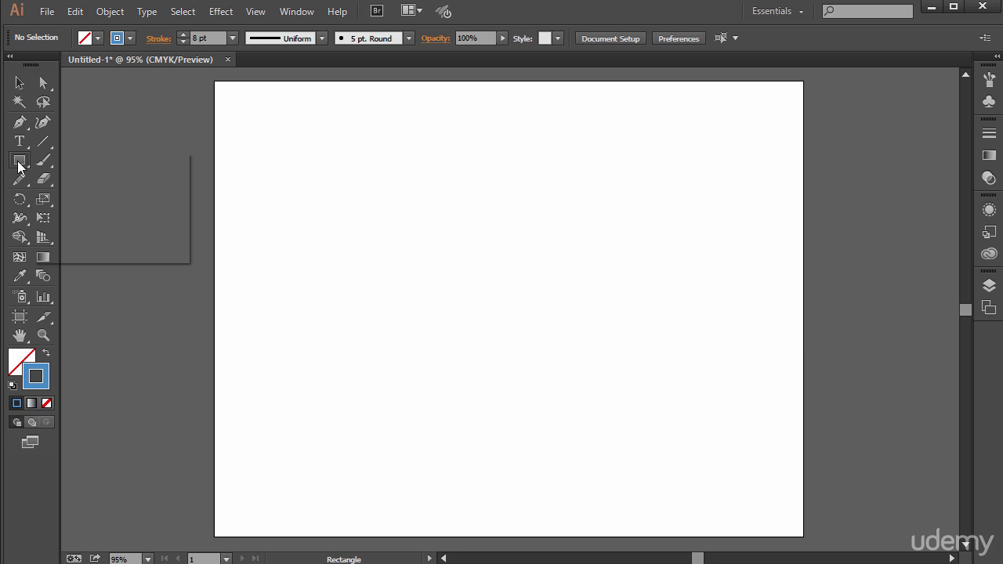
{"action": "left_click", "coordinate": [90, 198]}
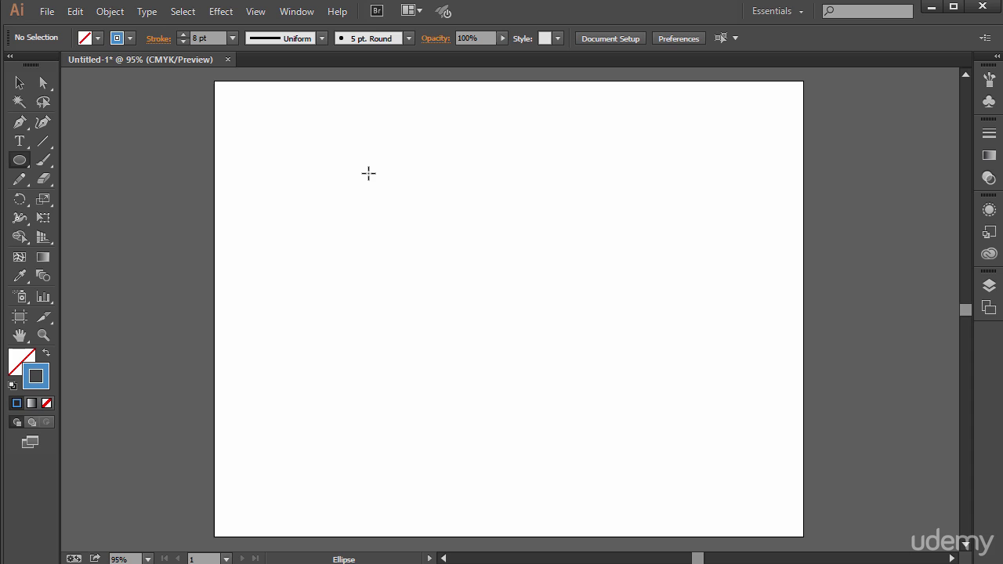
{"action": "mouse_move", "coordinate": [368, 173]}
{"action": "left_mouse_down"}
{"action": "mouse_move", "coordinate": [649, 315]}
{"action": "mouse_move", "coordinate": [672, 354]}
{"action": "left_mouse_up"}
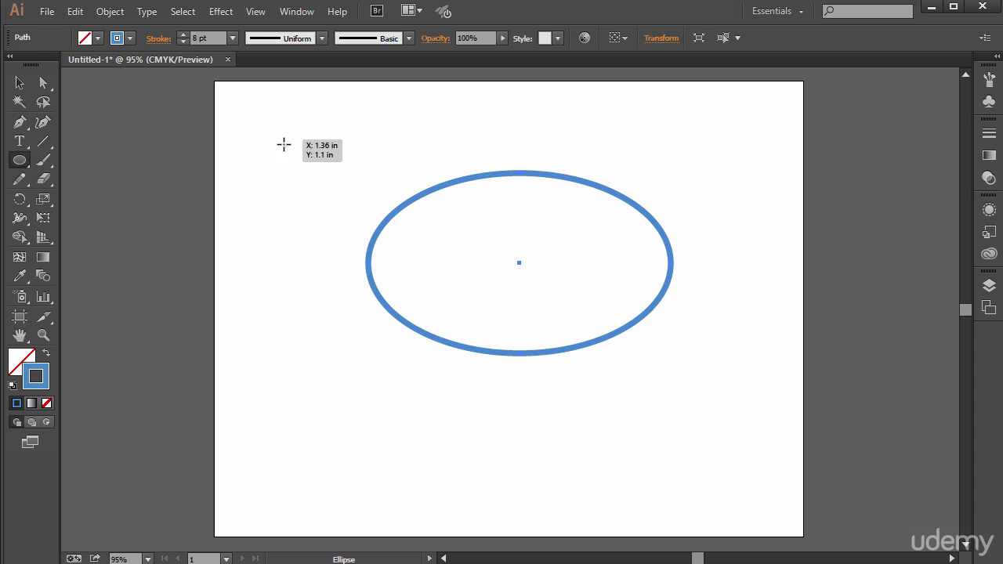
{"action": "mouse_move", "coordinate": [270, 159]}
{"action": "left_mouse_down"}
{"action": "mouse_move", "coordinate": [372, 288]}
{"action": "mouse_move", "coordinate": [539, 466]}
{"action": "mouse_move", "coordinate": [302, 278]}
{"action": "mouse_move", "coordinate": [279, 233]}
{"action": "mouse_move", "coordinate": [363, 309]}
{"action": "mouse_move", "coordinate": [319, 208]}
{"action": "mouse_move", "coordinate": [463, 350]}
{"action": "mouse_move", "coordinate": [530, 434]}
{"action": "left_mouse_up"}
{"action": "mouse_move", "coordinate": [636, 428]}
{"action": "left_mouse_down"}
{"action": "mouse_move", "coordinate": [658, 469]}
{"action": "mouse_move", "coordinate": [739, 530]}
{"action": "mouse_move", "coordinate": [696, 486]}
{"action": "mouse_move", "coordinate": [689, 488]}
{"action": "mouse_move", "coordinate": [736, 537]}
{"action": "left_mouse_up"}
{"action": "left_click_drag", "start_coordinate": [447, 101], "coordinate": [740, 397]}
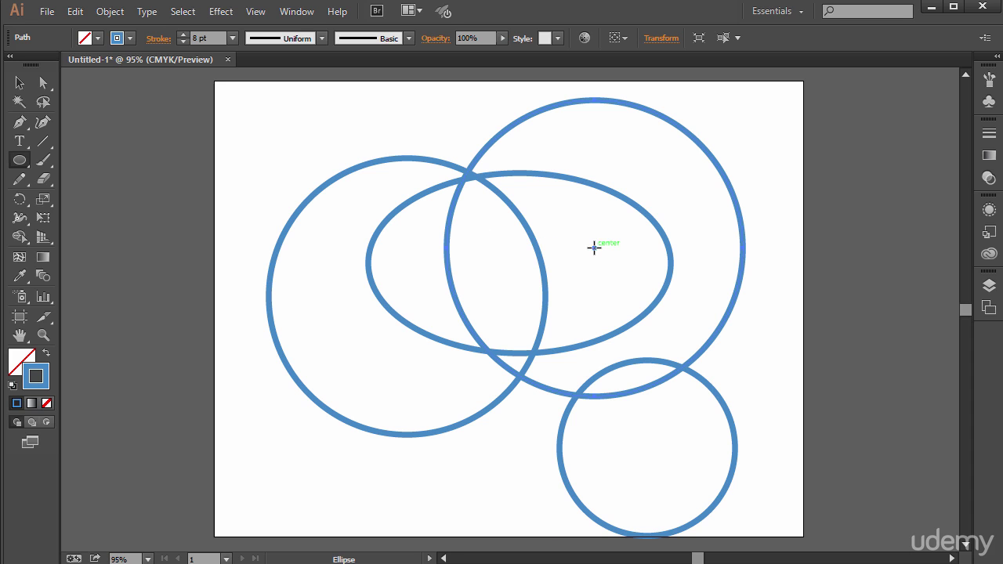
Step: Draw another circle outward from the centre of the large upper-right circle
{"action": "mouse_move", "coordinate": [594, 248]}
{"action": "left_mouse_down"}
{"action": "mouse_move", "coordinate": [661, 325]}
{"action": "mouse_move", "coordinate": [663, 345]}
{"action": "left_mouse_up"}
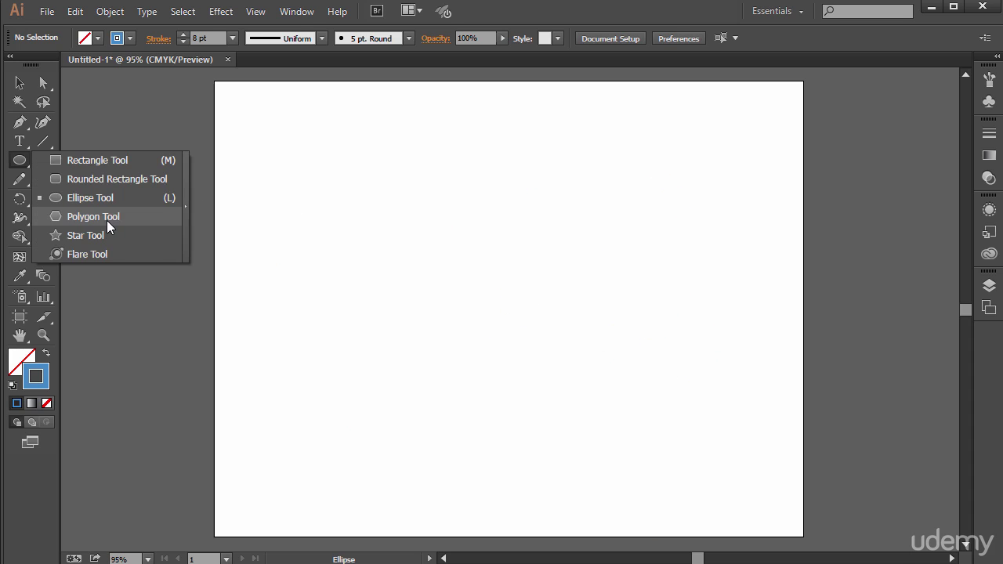
Step: Draw a three-sided polygon about 3.47 by 3.04 in with a level base in the artboard's upper left, using the Polygon tool
{"action": "left_click", "coordinate": [108, 226]}
{"action": "left_click_drag", "start_coordinate": [415, 228], "coordinate": [510, 280]}
{"action": "key", "text": "Up"}
{"action": "key", "text": "Up"}
{"action": "key", "text": "Up"}
{"action": "key", "text": "Up"}
{"action": "key", "text": "Down"}
{"action": "key", "text": "Down"}
{"action": "key", "text": "Down"}
{"action": "key", "text": "Down"}
{"action": "key", "text": "Up"}
{"action": "key", "text": "Up"}
{"action": "key", "text": "Up"}
{"action": "key", "text": "Up"}
{"action": "key", "text": "Up"}
{"action": "key", "text": "Up"}
{"action": "key", "text": "Up"}
{"action": "key", "text": "Up"}
{"action": "key", "text": "Up"}
{"action": "key", "text": "Up"}
{"action": "key", "text": "Up"}
{"action": "key", "text": "Up"}
{"action": "key", "text": "Up"}
{"action": "key", "text": "Up"}
{"action": "key", "text": "Down"}
{"action": "key", "text": "Down"}
{"action": "key", "text": "Down"}
{"action": "key", "text": "Down"}
{"action": "key", "text": "Down"}
{"action": "key", "text": "Down"}
{"action": "key", "text": "Up"}
{"action": "key", "text": "Up"}
{"action": "key", "text": "Up"}
{"action": "key", "text": "Up"}
{"action": "key", "text": "Up"}
{"action": "key", "text": "Up"}
{"action": "key", "text": "Up"}
{"action": "key", "text": "Down"}
{"action": "key", "text": "Down"}
{"action": "key", "text": "Down"}
{"action": "key", "text": "Down"}
{"action": "key", "text": "Down"}
{"action": "key", "text": "Down"}
{"action": "key", "text": "Down"}
{"action": "key", "text": "Down"}
{"action": "key", "text": "Down"}
{"action": "key", "text": "Down"}
{"action": "key", "text": "Down"}
{"action": "key", "text": "Down"}
{"action": "key", "text": "Down"}
{"action": "key", "text": "Down"}
{"action": "key", "text": "Down"}
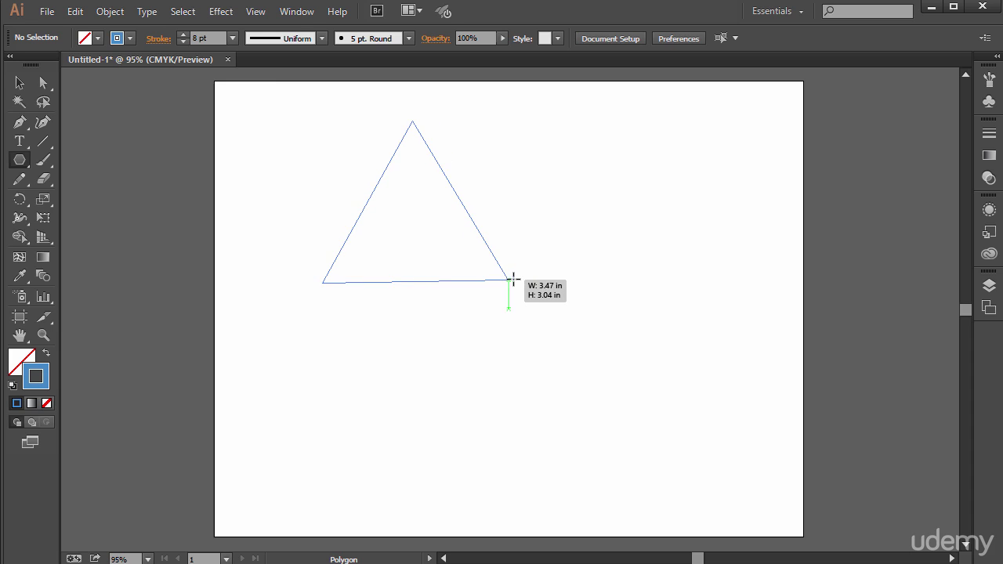
{"action": "mouse_move", "coordinate": [513, 278]}
{"action": "left_mouse_down"}
{"action": "mouse_move", "coordinate": [493, 314]}
{"action": "mouse_move", "coordinate": [369, 287]}
{"action": "mouse_move", "coordinate": [419, 247]}
{"action": "mouse_move", "coordinate": [486, 271]}
{"action": "mouse_move", "coordinate": [477, 293]}
{"action": "mouse_move", "coordinate": [483, 259]}
{"action": "mouse_move", "coordinate": [424, 270]}
{"action": "mouse_move", "coordinate": [510, 280]}
{"action": "left_mouse_up"}
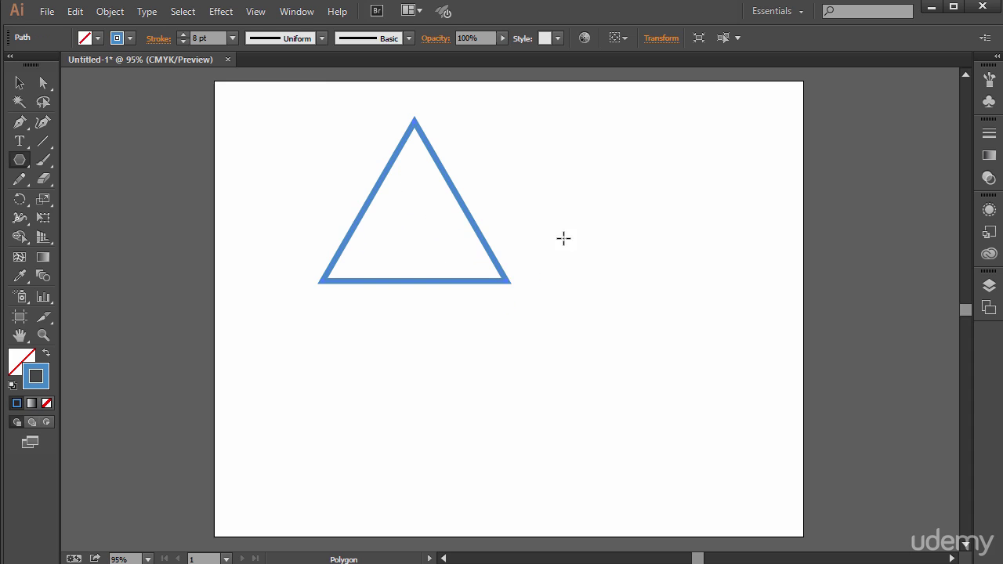
Step: Draw a pentagon about 2.8 by 2.7 in overlapping the triangle's right side with the Polygon tool
{"action": "left_click_drag", "start_coordinate": [531, 211], "coordinate": [604, 134]}
{"action": "key", "text": "Up"}
{"action": "key", "text": "Up"}
{"action": "key", "text": "Down"}
{"action": "key", "text": "Up"}
{"action": "key", "text": "Up"}
{"action": "key", "text": "Up"}
{"action": "key", "text": "Up"}
{"action": "key", "text": "Up"}
{"action": "key", "text": "Up"}
{"action": "key", "text": "Up"}
{"action": "key", "text": "Up"}
{"action": "key", "text": "Up"}
{"action": "key", "text": "Up"}
{"action": "key", "text": "Up"}
{"action": "key", "text": "Up"}
{"action": "key", "text": "Up"}
{"action": "key", "text": "Up"}
{"action": "key", "text": "Up"}
{"action": "key", "text": "Down"}
{"action": "key", "text": "Down"}
{"action": "key", "text": "Down"}
{"action": "key", "text": "Down"}
{"action": "key", "text": "Down"}
{"action": "key", "text": "Down"}
{"action": "key", "text": "Down"}
{"action": "key", "text": "Down"}
{"action": "key", "text": "Down"}
{"action": "key", "text": "Down"}
{"action": "key", "text": "Down"}
{"action": "key", "text": "Down"}
{"action": "key", "text": "Down"}
{"action": "key", "text": "Down"}
{"action": "key", "text": "Down"}
{"action": "key", "text": "Down"}
{"action": "key", "text": "Up"}
{"action": "key", "text": "Up"}
Step: Draw a five-pointed star below the triangle and pentagon with the Star tool
{"action": "left_click", "coordinate": [21, 163]}
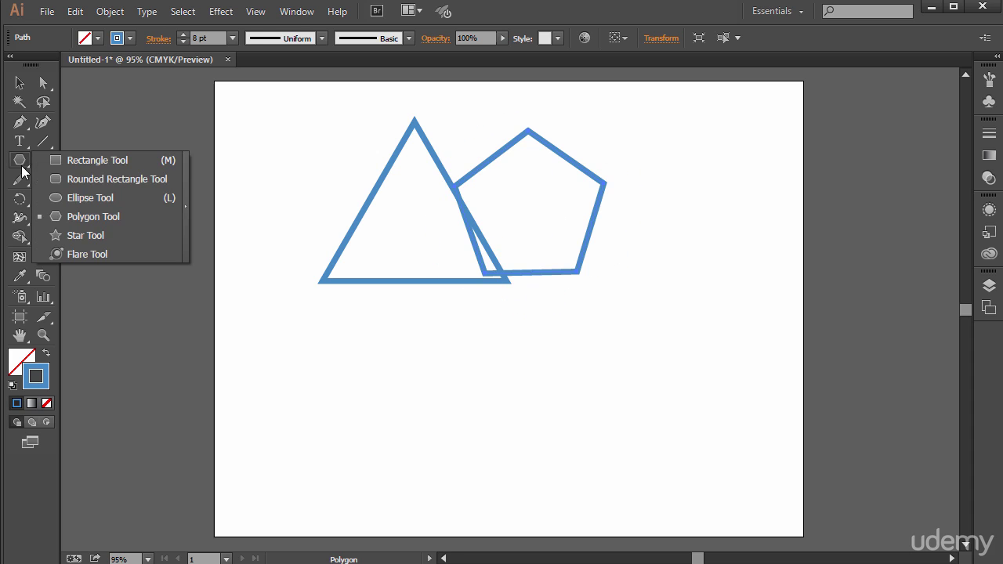
{"action": "left_click", "coordinate": [86, 235]}
{"action": "mouse_move", "coordinate": [475, 372]}
{"action": "left_mouse_down"}
{"action": "mouse_move", "coordinate": [501, 396]}
{"action": "mouse_move", "coordinate": [533, 384]}
{"action": "mouse_move", "coordinate": [464, 431]}
{"action": "mouse_move", "coordinate": [522, 417]}
{"action": "mouse_move", "coordinate": [513, 418]}
{"action": "mouse_move", "coordinate": [512, 449]}
{"action": "mouse_move", "coordinate": [506, 420]}
{"action": "left_mouse_up"}
Step: Draw a 25-pointed star at the artboard's right side and swap its fill and stroke to make it solid blue
{"action": "mouse_move", "coordinate": [664, 296]}
{"action": "left_mouse_down"}
{"action": "mouse_move", "coordinate": [629, 349]}
{"action": "mouse_move", "coordinate": [680, 332]}
{"action": "mouse_move", "coordinate": [666, 339]}
{"action": "mouse_move", "coordinate": [680, 337]}
{"action": "mouse_move", "coordinate": [676, 347]}
{"action": "mouse_move", "coordinate": [665, 347]}
{"action": "mouse_move", "coordinate": [704, 333]}
{"action": "mouse_move", "coordinate": [718, 311]}
{"action": "mouse_move", "coordinate": [763, 336]}
{"action": "mouse_move", "coordinate": [788, 298]}
{"action": "mouse_move", "coordinate": [767, 231]}
{"action": "mouse_move", "coordinate": [708, 195]}
{"action": "mouse_move", "coordinate": [647, 188]}
{"action": "mouse_move", "coordinate": [624, 224]}
{"action": "mouse_move", "coordinate": [674, 193]}
{"action": "mouse_move", "coordinate": [616, 222]}
{"action": "mouse_move", "coordinate": [631, 235]}
{"action": "mouse_move", "coordinate": [639, 217]}
{"action": "mouse_move", "coordinate": [601, 232]}
{"action": "mouse_move", "coordinate": [599, 245]}
{"action": "mouse_move", "coordinate": [589, 227]}
{"action": "left_mouse_up"}
{"action": "key", "text": "Down"}
{"action": "key", "text": "Up"}
{"action": "key", "text": "Up"}
{"action": "key", "text": "Up"}
{"action": "key", "text": "Up"}
{"action": "key", "text": "Up"}
{"action": "key", "text": "Up"}
{"action": "key", "text": "Up"}
{"action": "key", "text": "Up"}
{"action": "key", "text": "Up"}
{"action": "key", "text": "Up"}
{"action": "key", "text": "Up"}
{"action": "key", "text": "Up"}
{"action": "key", "text": "Up"}
{"action": "key", "text": "Up"}
{"action": "key", "text": "Up"}
{"action": "key", "text": "Up"}
{"action": "key", "text": "Up"}
{"action": "key", "text": "Up"}
{"action": "key", "text": "Up"}
{"action": "key", "text": "Up"}
{"action": "key", "text": "Up"}
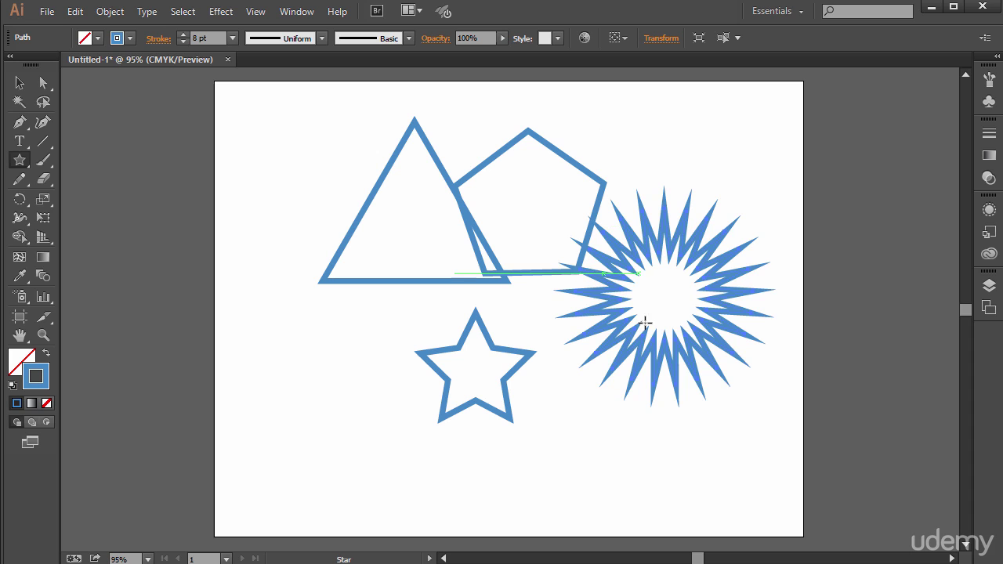
{"action": "left_click", "coordinate": [48, 355]}
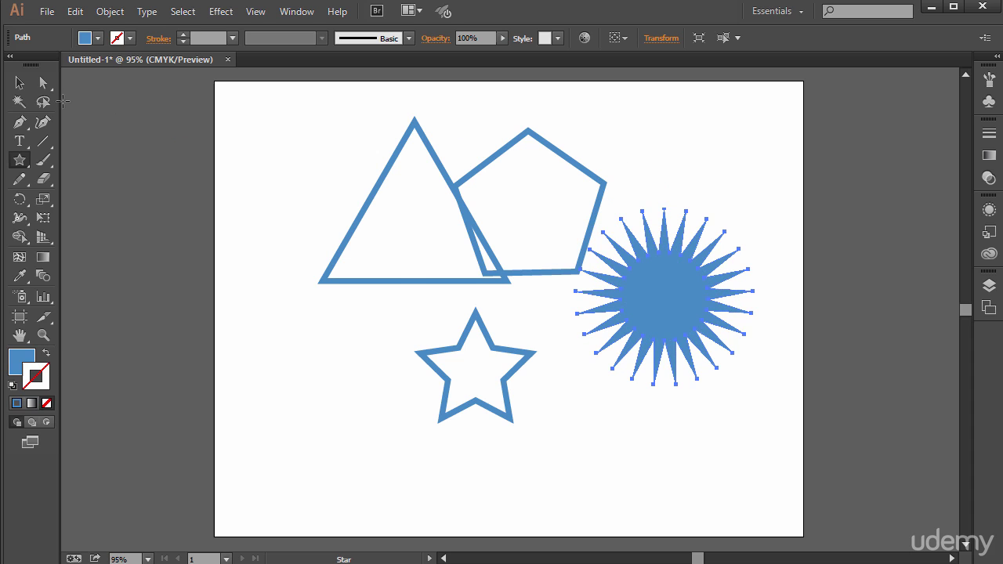
Step: Reshape the triangle with Direct Selection, moving its top corner up and left and its slanted right edge up and right
{"action": "left_click", "coordinate": [23, 84]}
{"action": "left_click", "coordinate": [398, 277]}
{"action": "left_click", "coordinate": [43, 83]}
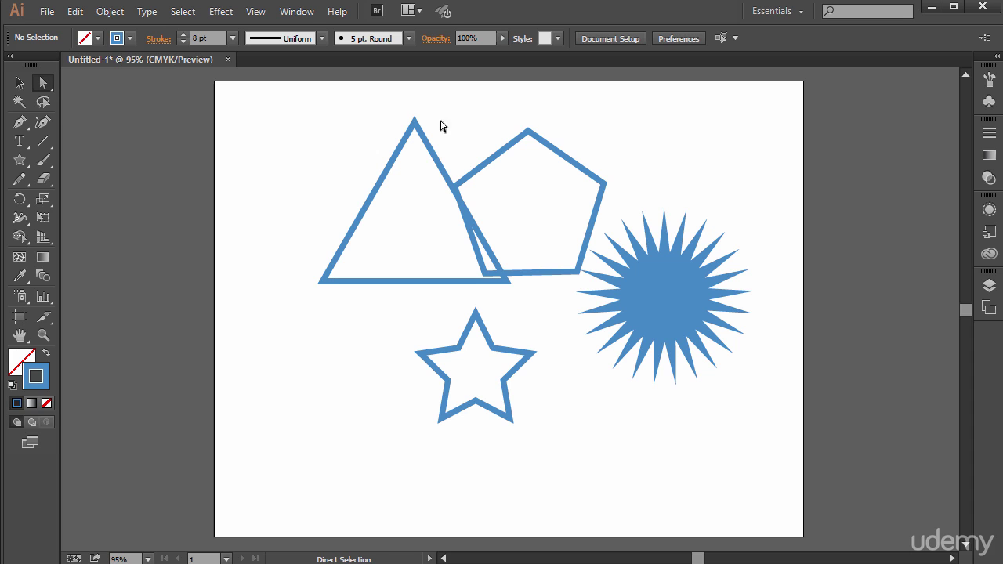
{"action": "left_click_drag", "start_coordinate": [412, 121], "coordinate": [310, 95]}
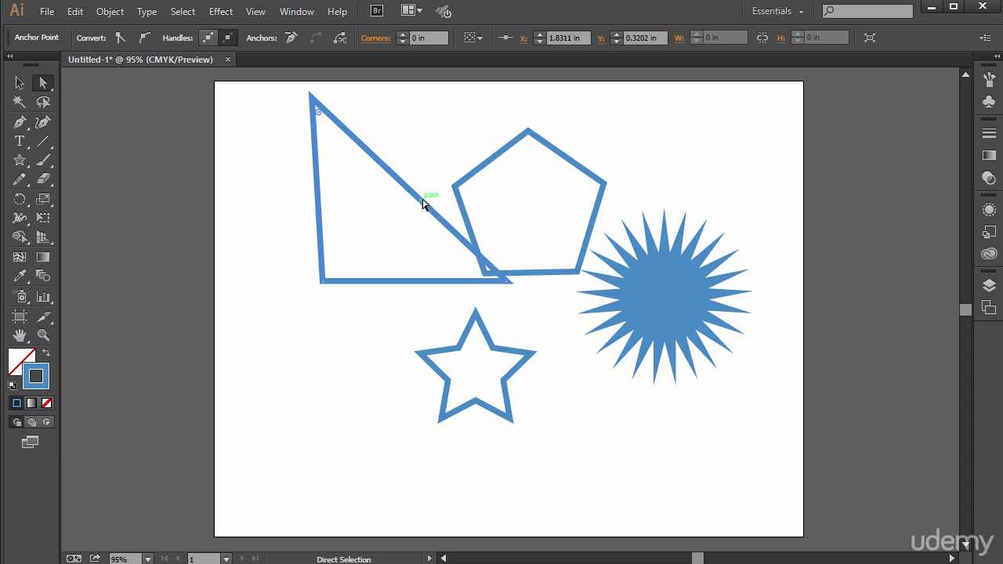
{"action": "left_click_drag", "start_coordinate": [425, 201], "coordinate": [474, 181]}
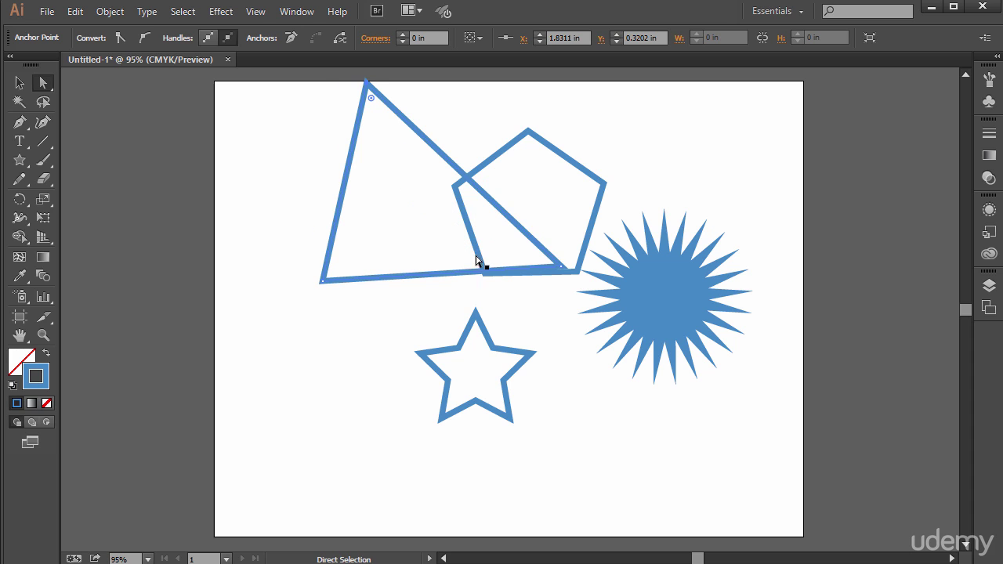
Step: Rotate the reshaped triangle about 15° counterclockwise with the Selection tool and deselect it
{"action": "left_click", "coordinate": [18, 82]}
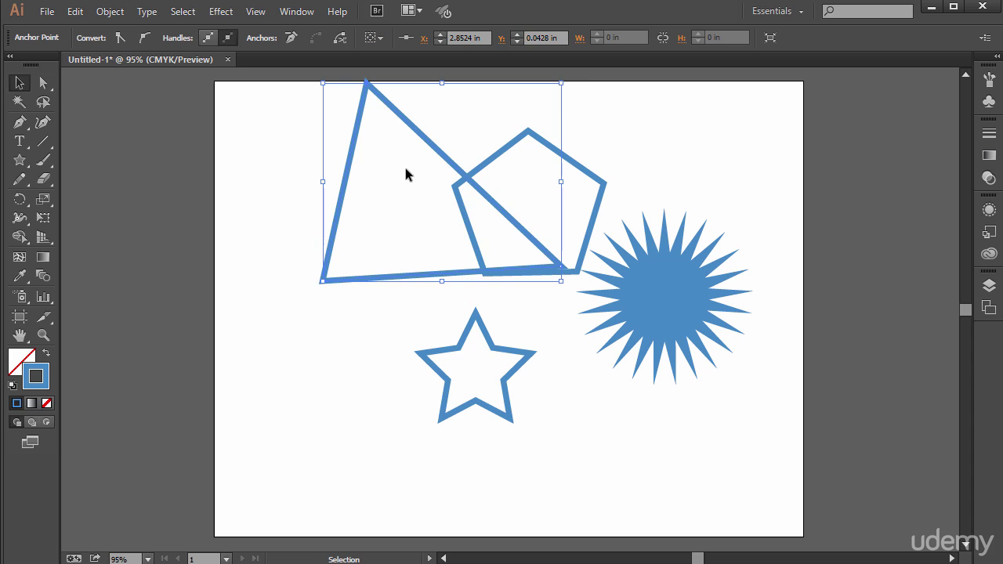
{"action": "left_click_drag", "start_coordinate": [330, 253], "coordinate": [294, 356]}
{"action": "left_click", "coordinate": [701, 465]}
Step: Select the triangle and look through the available brush definitions, variable width profiles and stroke weights
{"action": "left_click", "coordinate": [397, 201]}
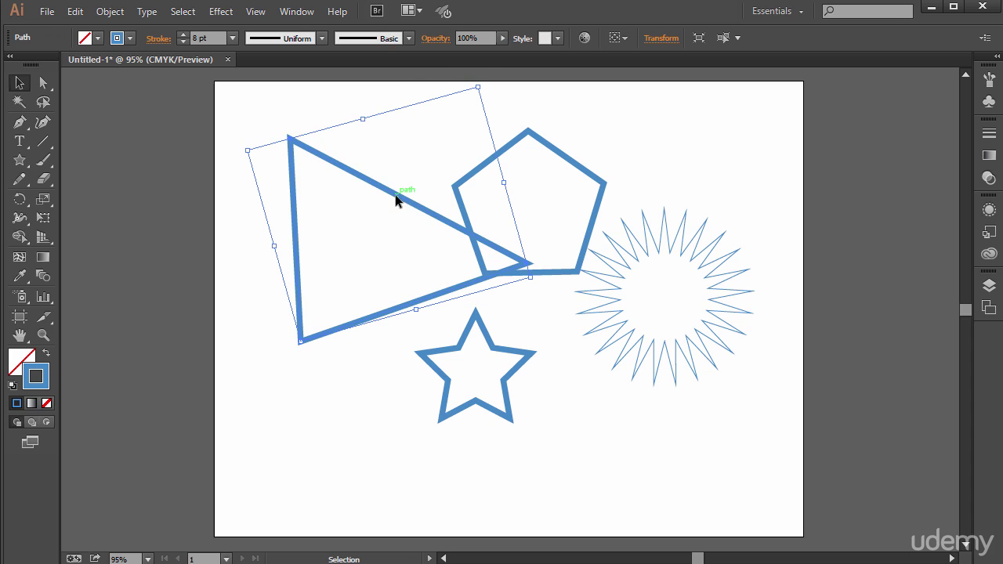
{"action": "left_click", "coordinate": [409, 37]}
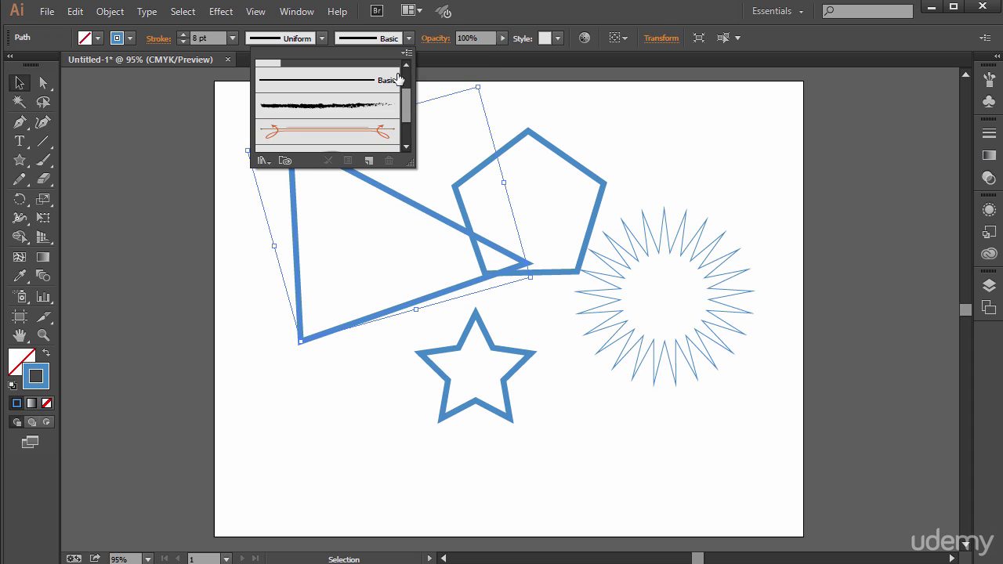
{"action": "left_click", "coordinate": [408, 37]}
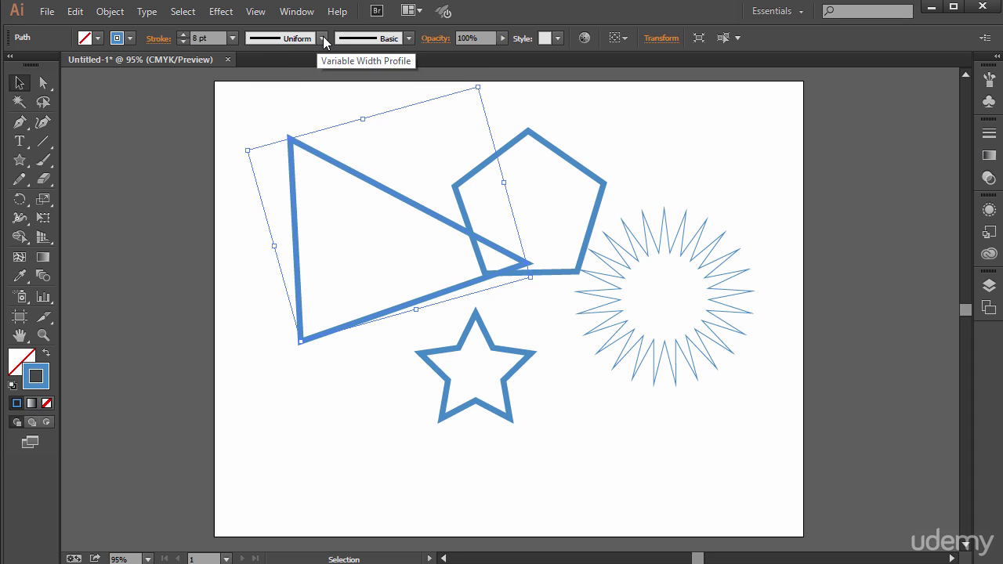
{"action": "left_click", "coordinate": [323, 39]}
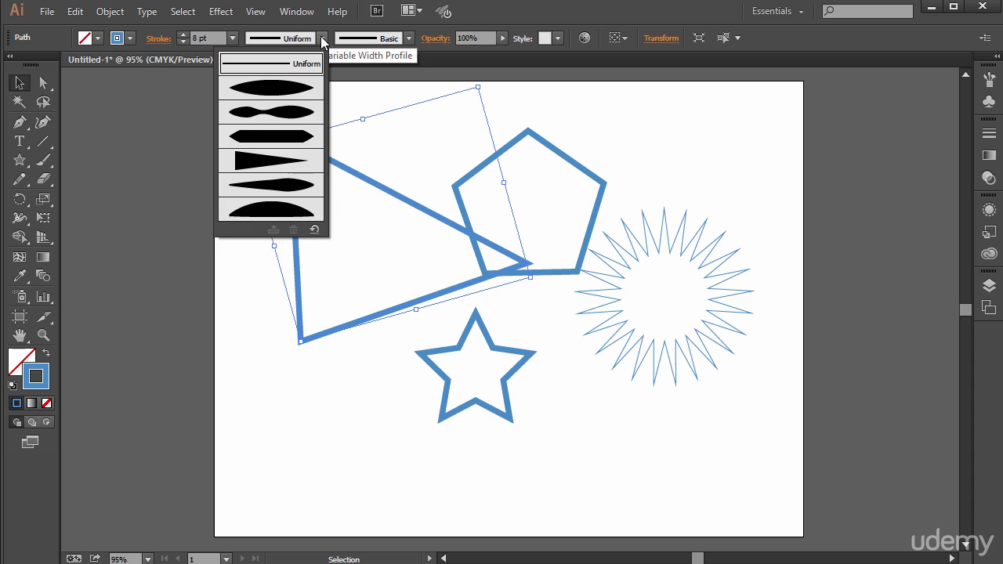
{"action": "left_click", "coordinate": [322, 39]}
{"action": "left_click", "coordinate": [232, 39]}
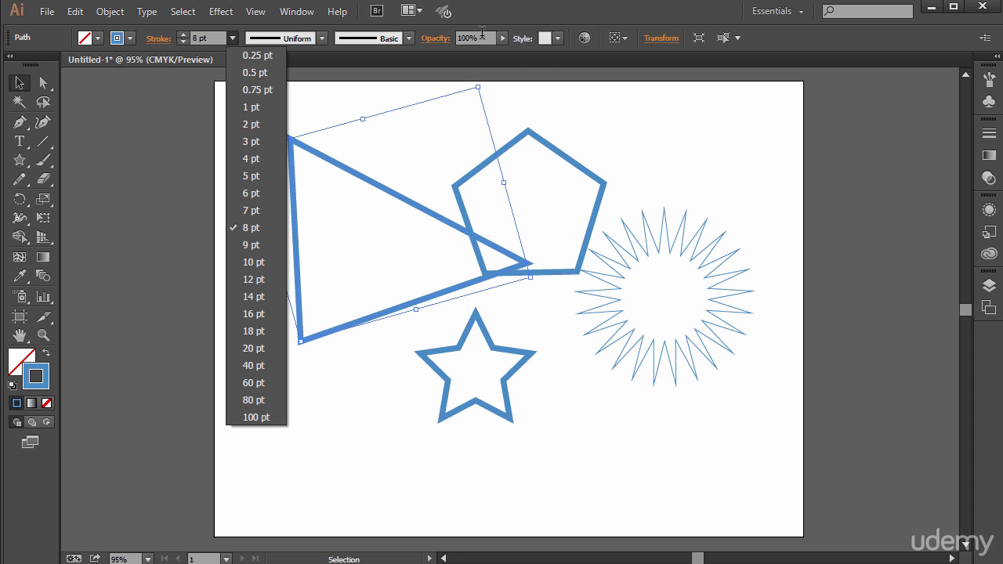
Step: Apply the yellow and green floral graphic style to the triangle
{"action": "left_click", "coordinate": [557, 38]}
{"action": "left_click", "coordinate": [559, 38]}
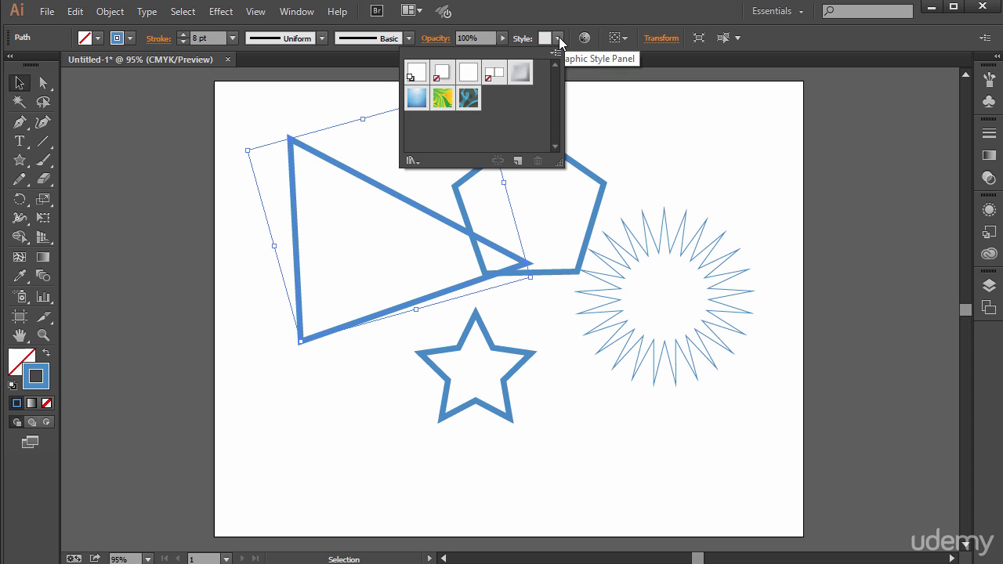
{"action": "left_click", "coordinate": [442, 100]}
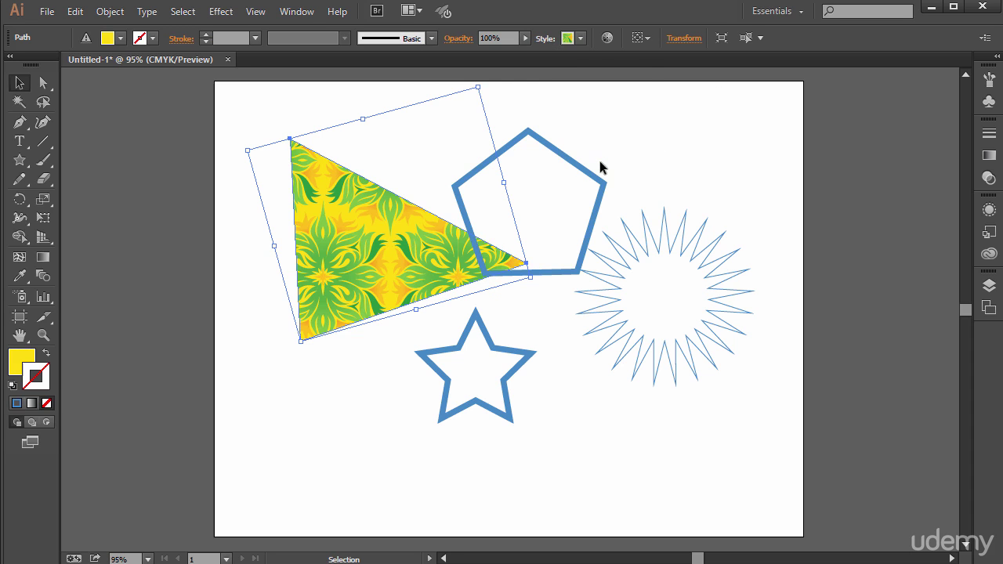
Step: Open the Image Effects graphic style library for the pentagon and apply the gold gradient style to it
{"action": "left_click", "coordinate": [559, 155]}
{"action": "left_click", "coordinate": [557, 38]}
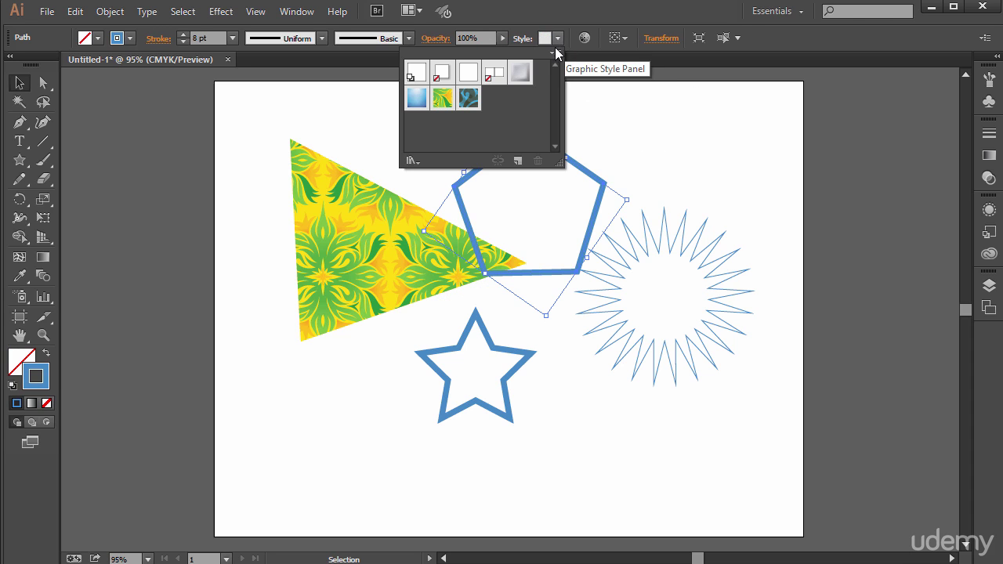
{"action": "left_click", "coordinate": [555, 53]}
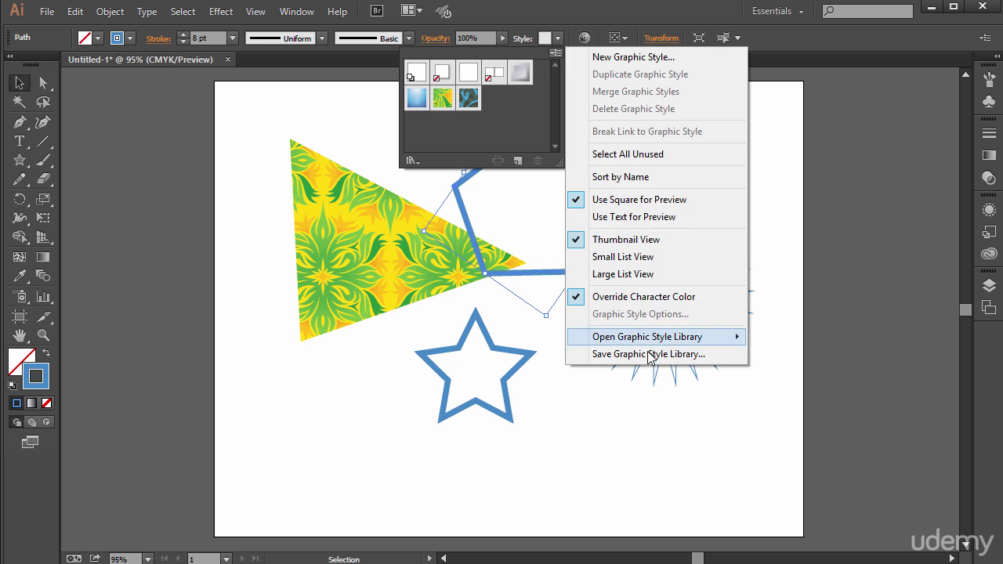
{"action": "mouse_move", "coordinate": [652, 342]}
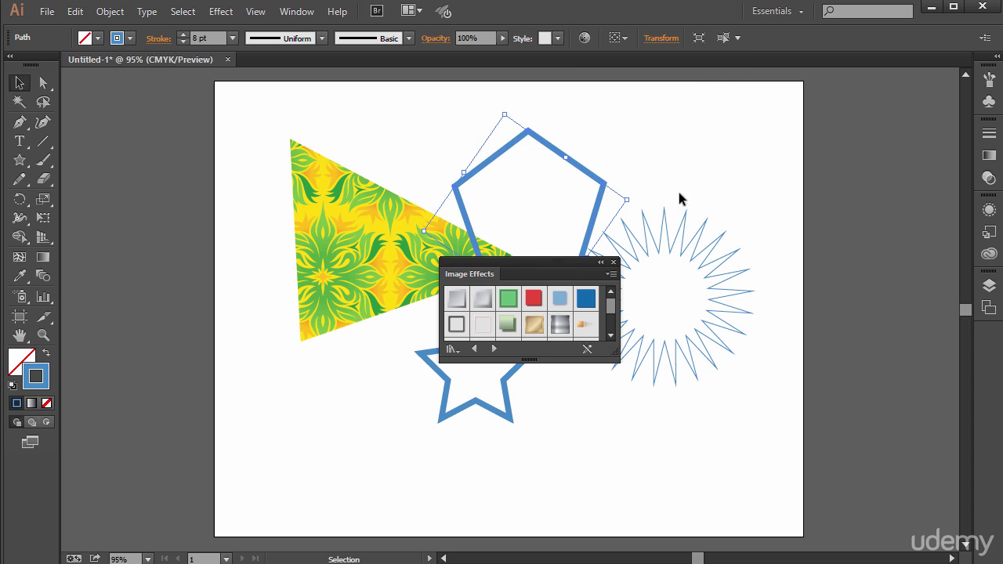
{"action": "left_click", "coordinate": [533, 324]}
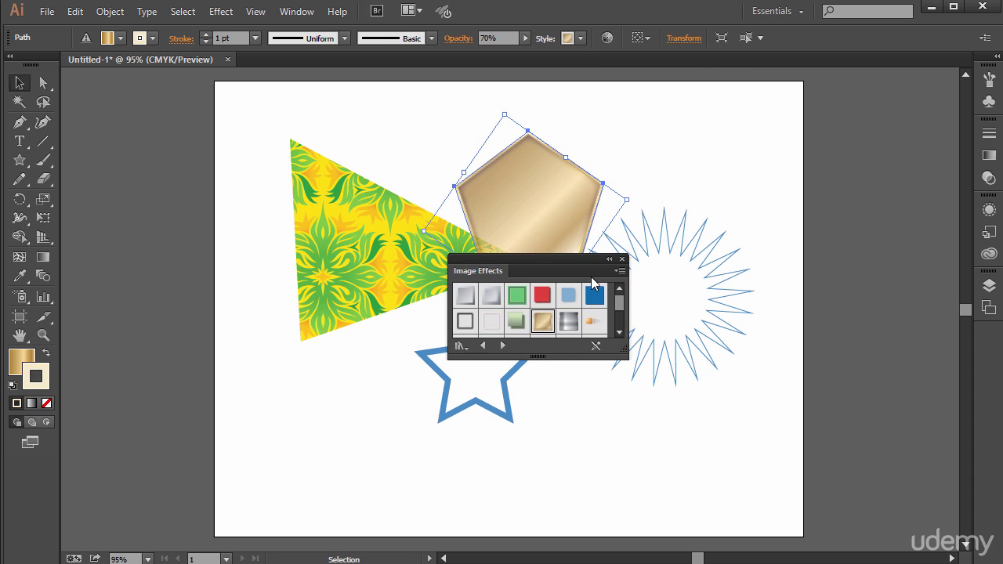
Step: Shear the pentagon by a preset negative angle in the Transform options so its upper part shifts left
{"action": "left_click", "coordinate": [683, 39]}
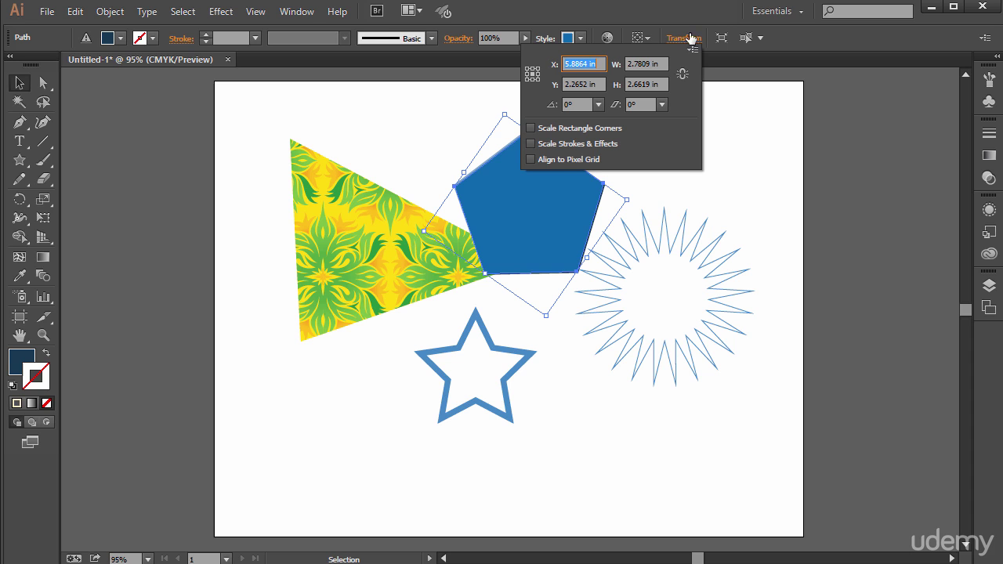
{"action": "left_click", "coordinate": [663, 105]}
{"action": "left_click", "coordinate": [682, 140]}
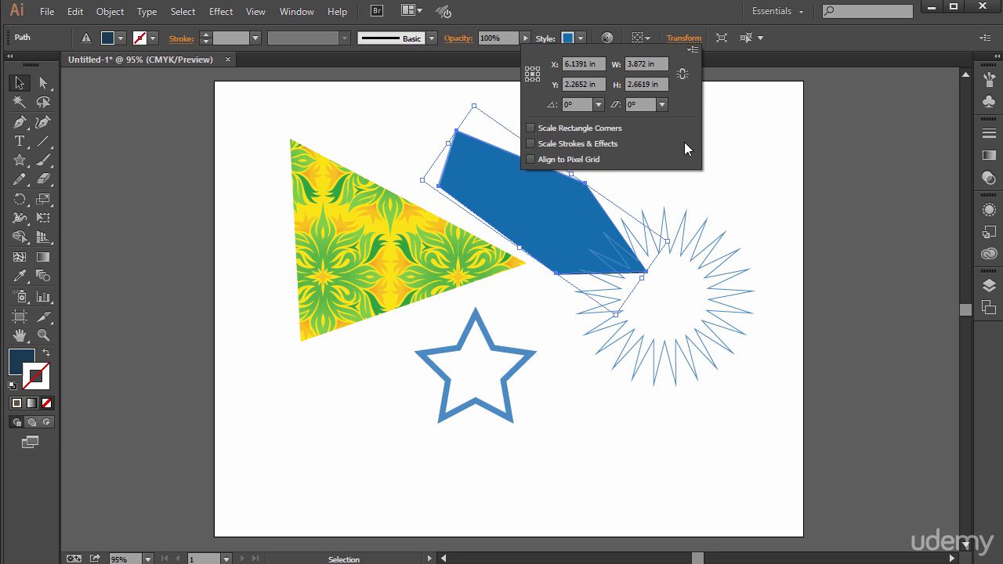
{"action": "left_click", "coordinate": [664, 104]}
{"action": "left_click", "coordinate": [696, 208]}
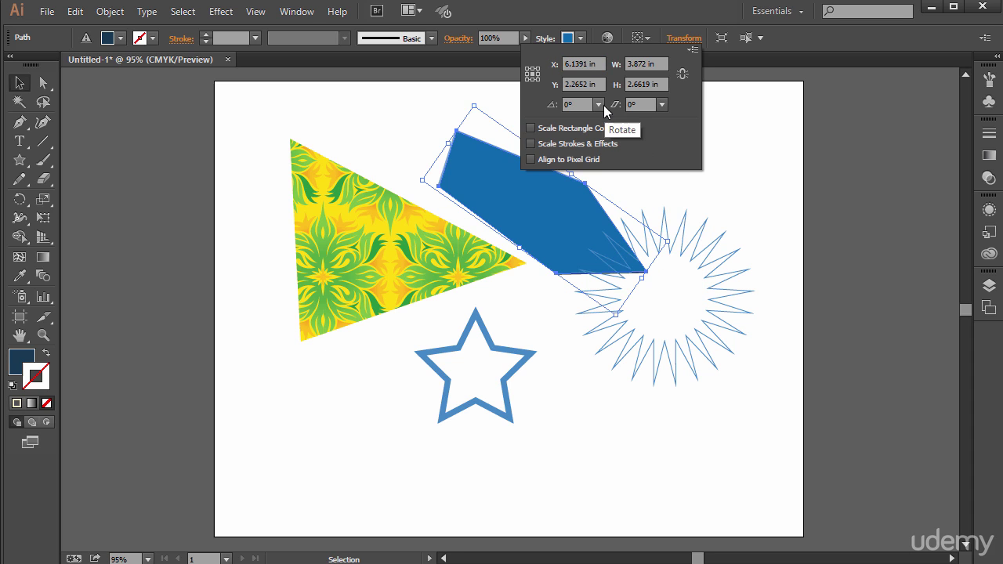
Step: Rotate the sheared pentagon by -120° and by a further -180°, clear the selection and return to the Selection tool
{"action": "left_click", "coordinate": [599, 105]}
{"action": "left_click", "coordinate": [625, 165]}
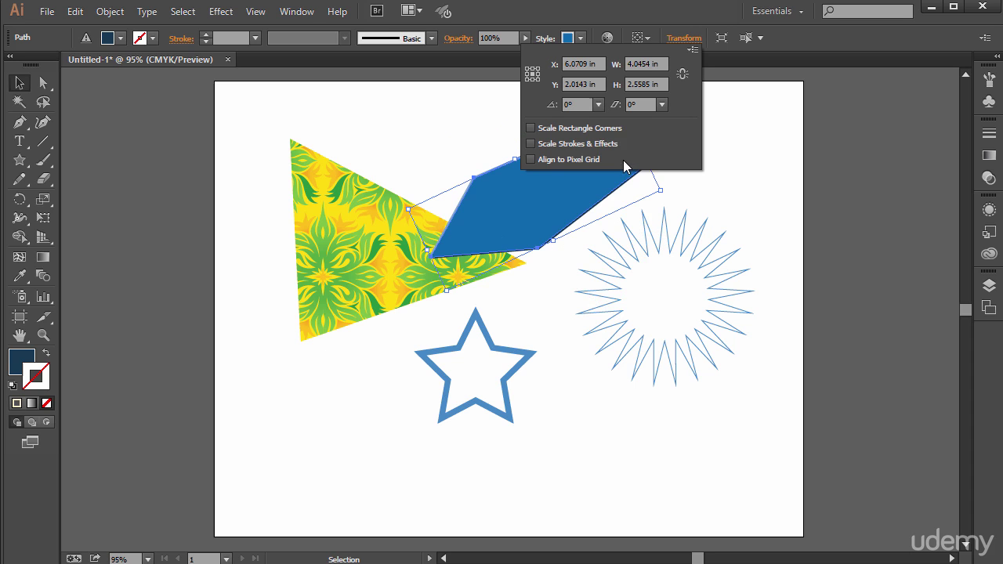
{"action": "left_click", "coordinate": [599, 104]}
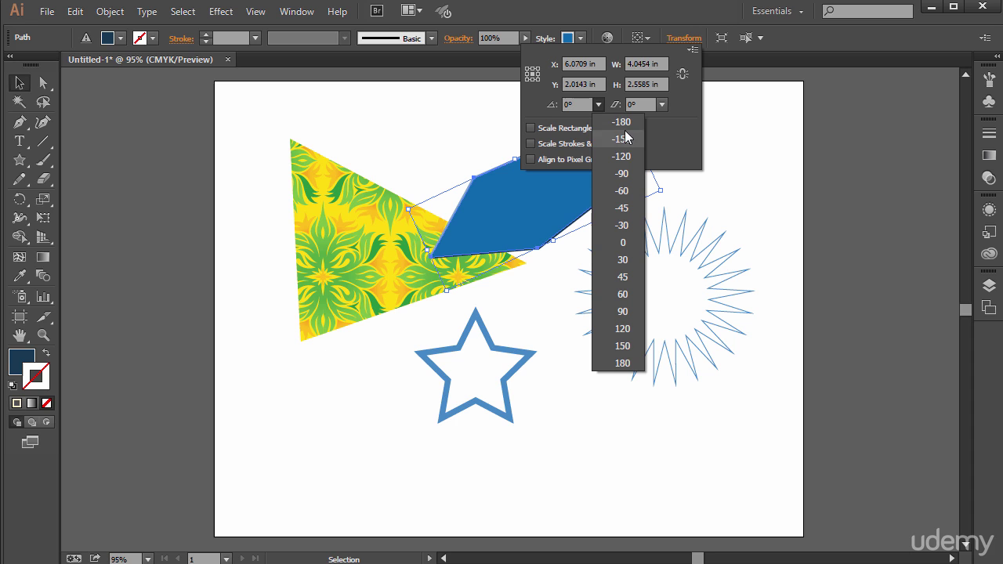
{"action": "left_click", "coordinate": [620, 122]}
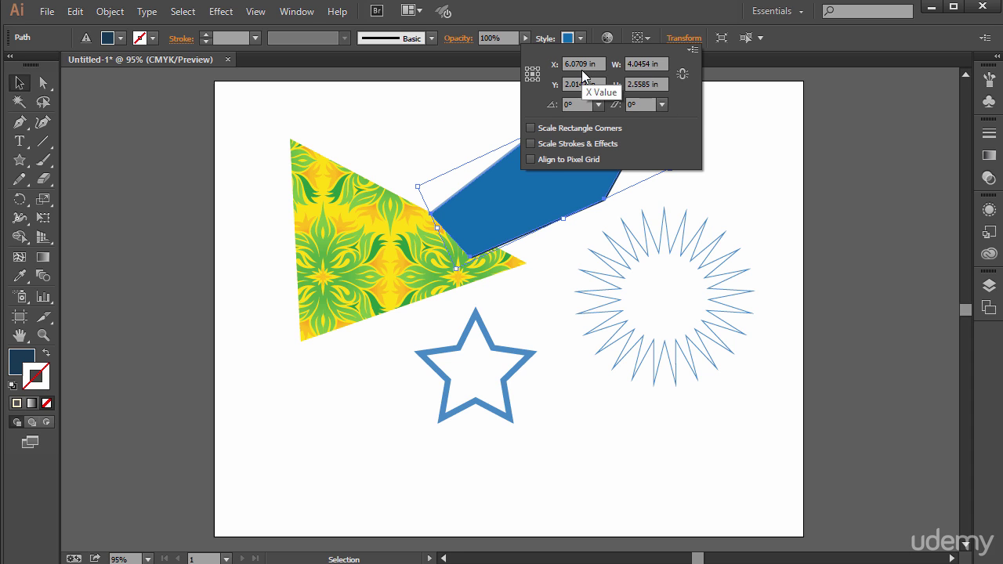
{"action": "key", "text": "ctrl+shift+a"}
{"action": "key", "text": "m"}
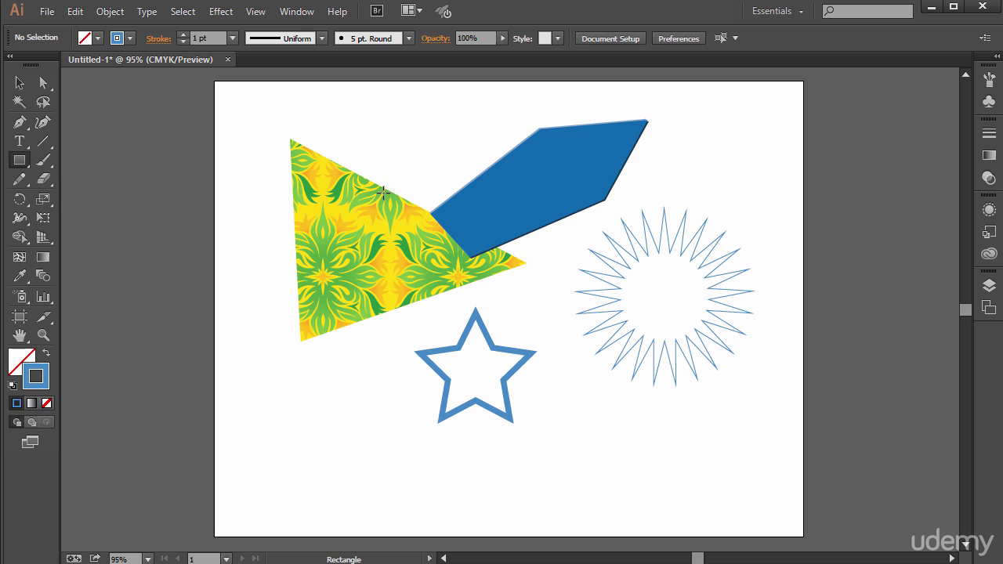
{"action": "left_click", "coordinate": [26, 83]}
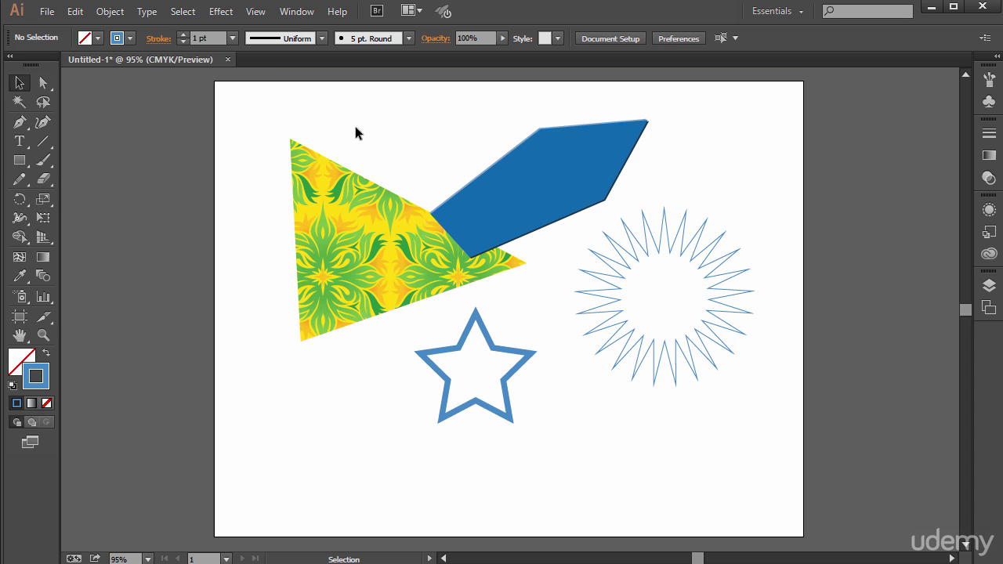